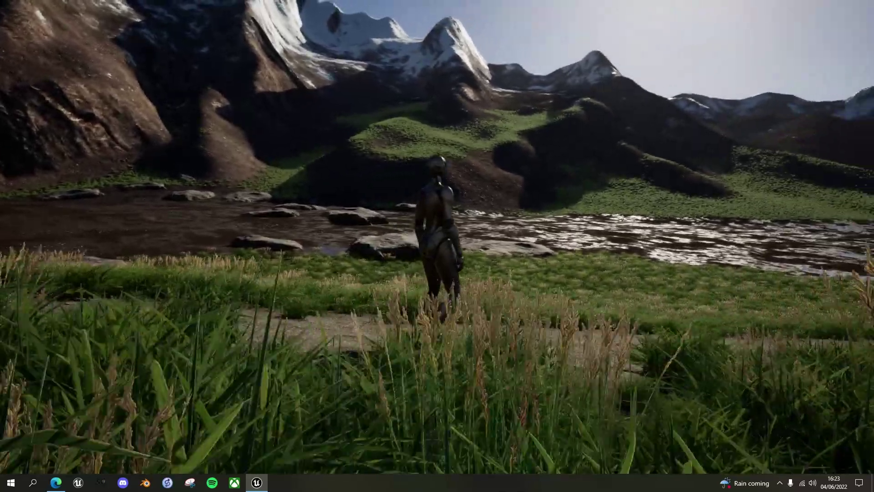
Step: Walk forward across the GlacierValley meadow, then switch to the Virtual Shadow Maps documentation
key(w)
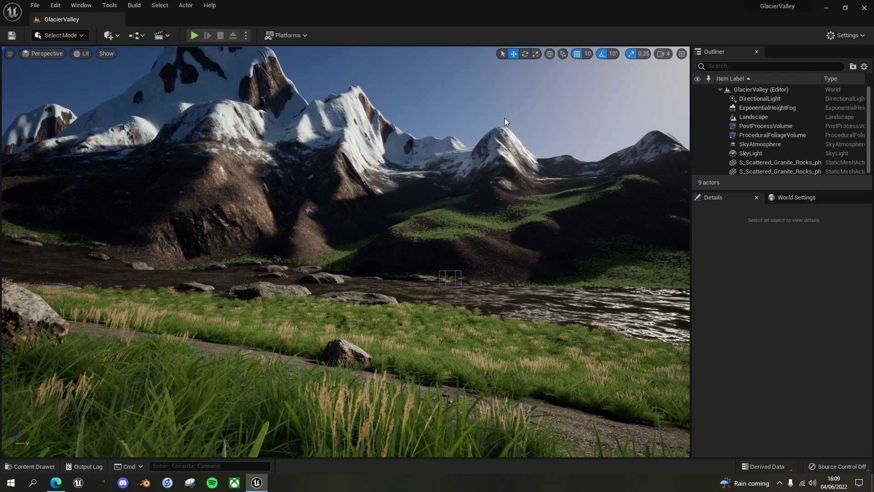
key(alt+Tab)
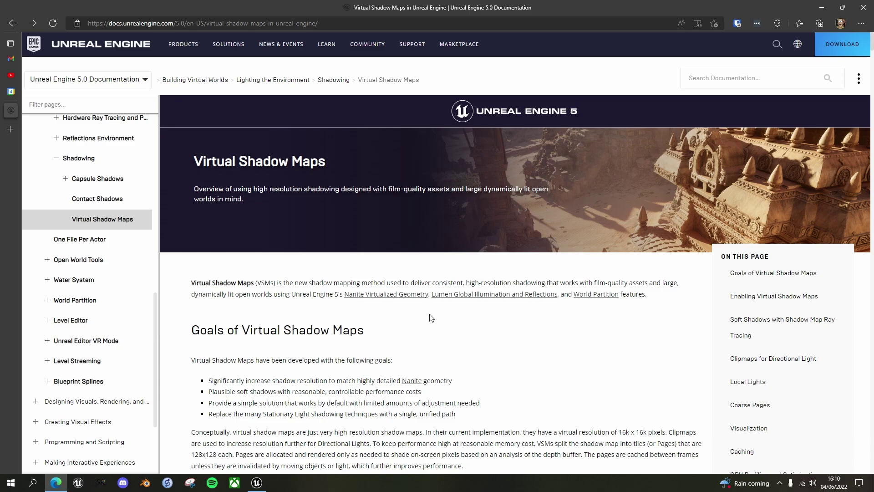
Step: Leave the Virtual Shadow Maps docs and return to the GlacierValley editor
key(alt+Tab)
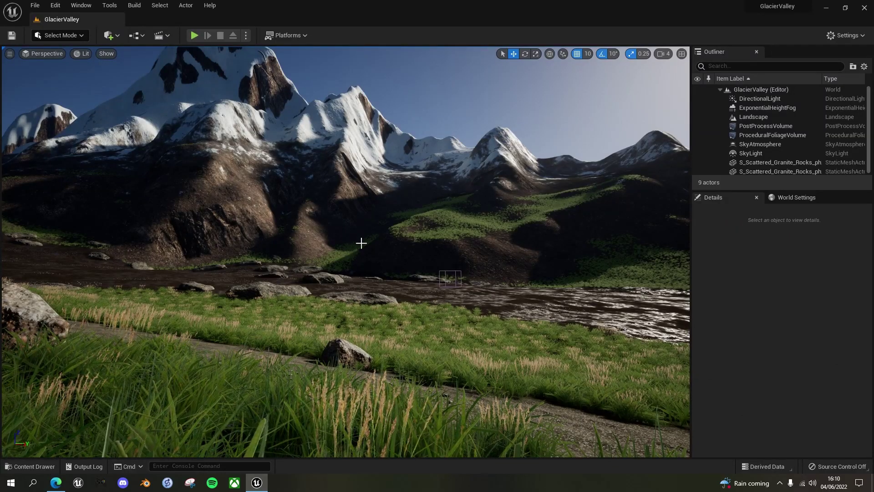
Step: Enable Show FPS from the viewport options to display the frame rate, about 73 FPS
click(9, 54)
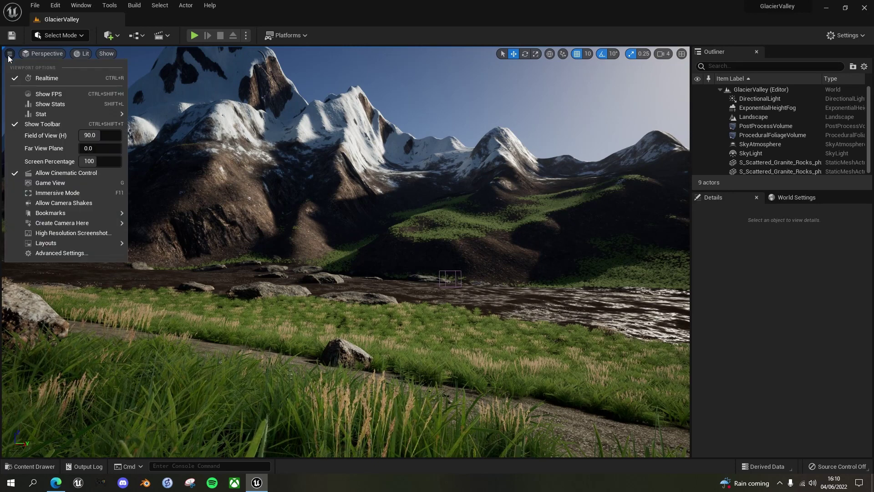
click(68, 93)
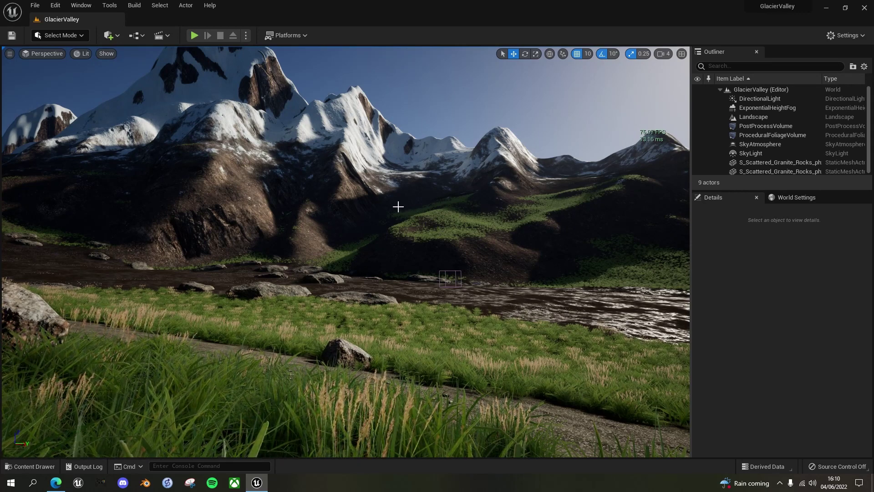
Step: In Project Settings, filtered by 'shadow', set Shadow Map Method to Virtual Shadow Maps (Beta)
click(56, 5)
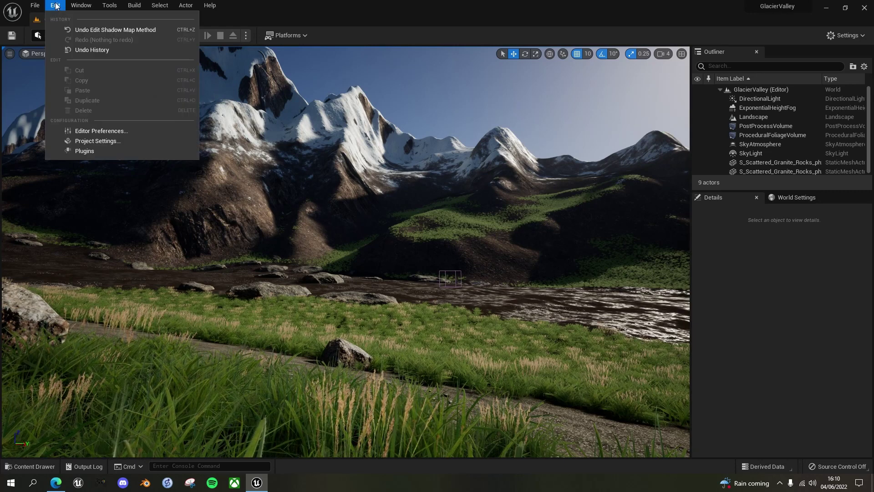
click(116, 140)
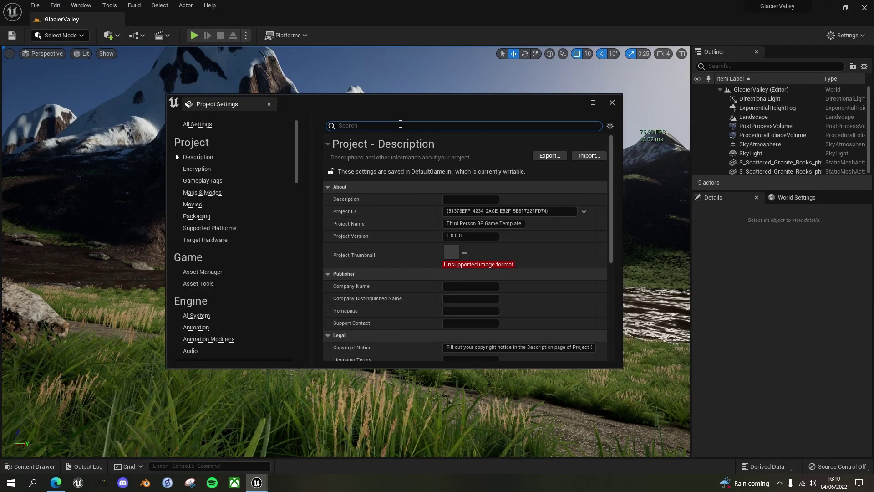
text(shadow)
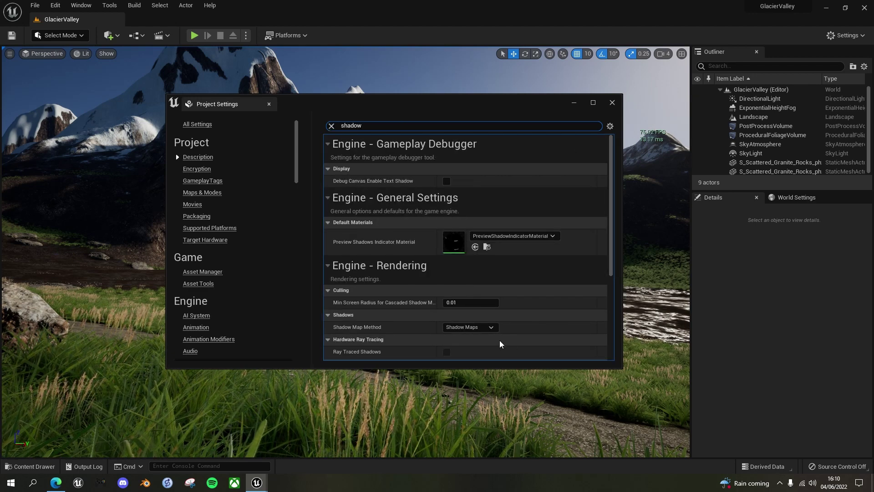
click(490, 327)
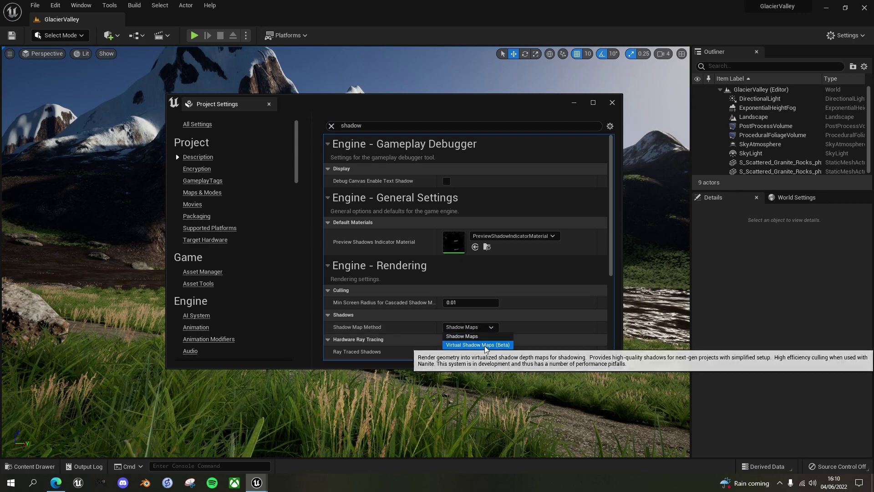
click(484, 346)
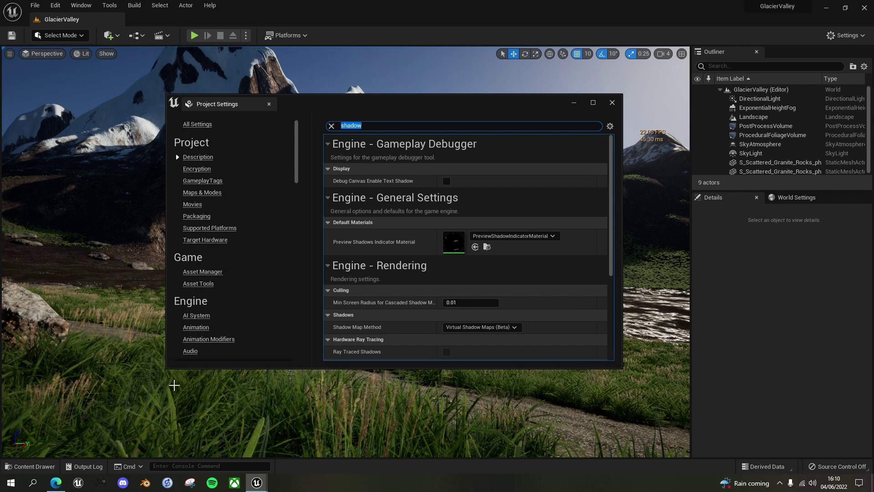
click(612, 103)
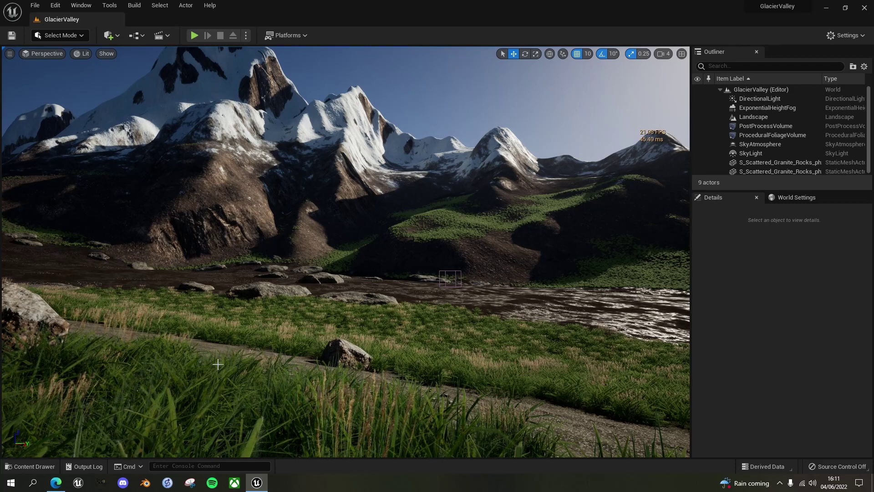
Step: Browse the Cmd console history for r.Shadow.Virtual.NonNanite.IncludeInCoarsePages 0
click(169, 466)
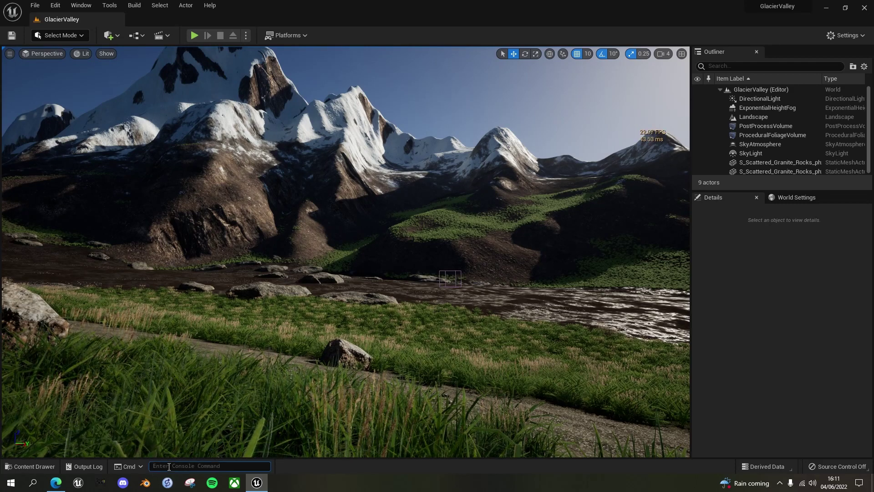
key(Up)
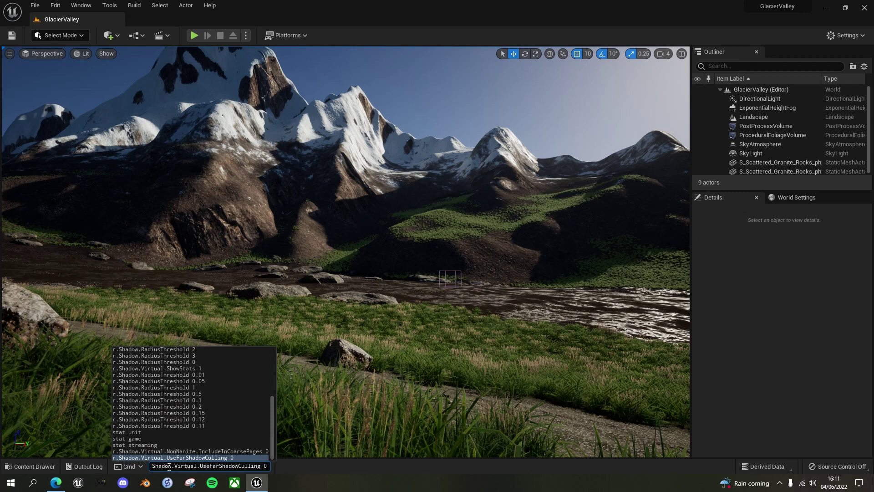
key(Up)
key(Up)
key(Up)
key(Up)
key(Up)
key(Up)
key(Up)
key(Up)
key(Up)
key(Up)
key(Up)
key(Up)
key(Up)
key(Up)
key(Up)
key(Up)
key(Up)
key(Up)
key(Up)
key(Up)
key(Up)
key(Up)
key(Up)
key(Up)
key(Up)
key(Up)
key(Up)
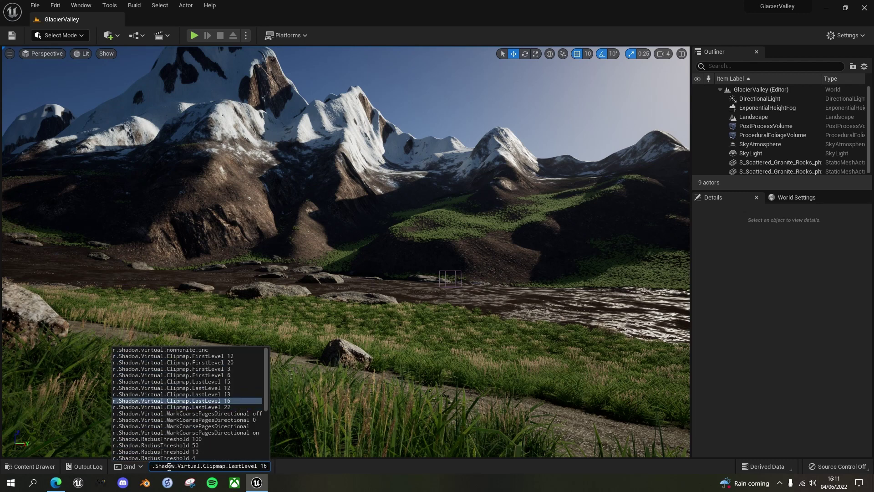
key(Down)
key(Down)
key(Down)
key(Down)
key(Down)
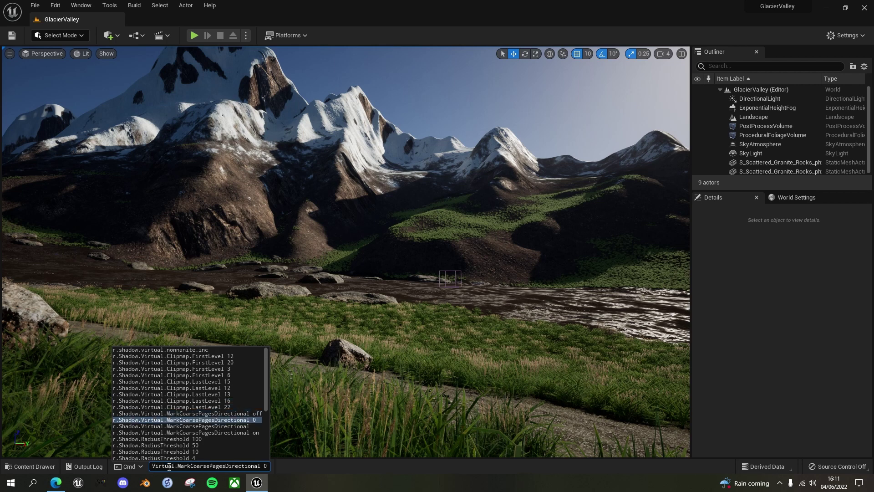
key(Down)
key(Down)
key(Down)
key(Down)
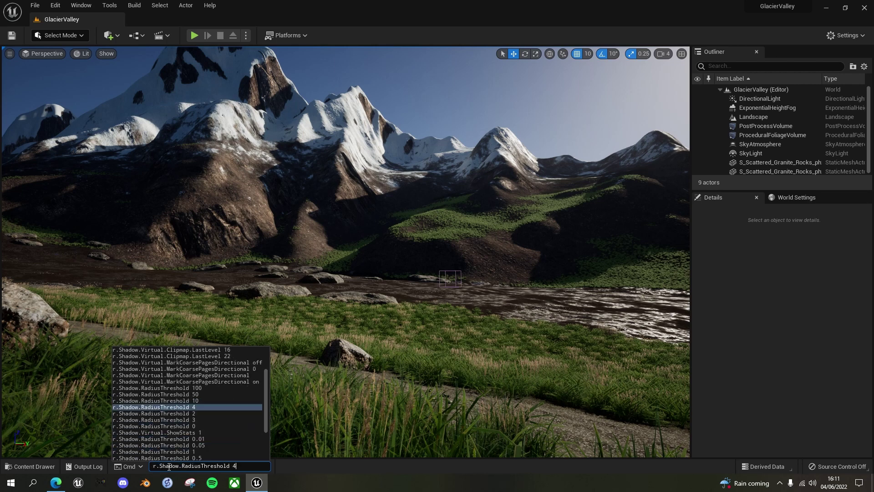
key(Down)
key(Down)
key(Down)
key(Up)
key(Up)
key(Up)
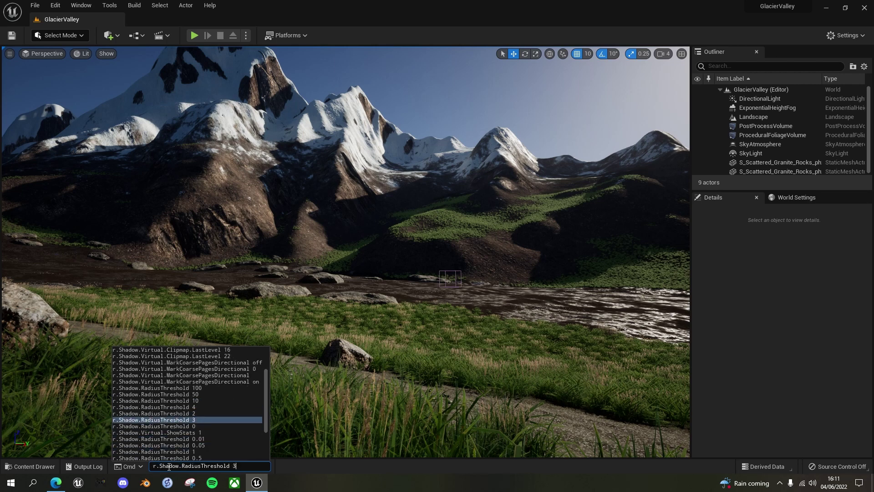
key(Up)
key(Up)
key(Down)
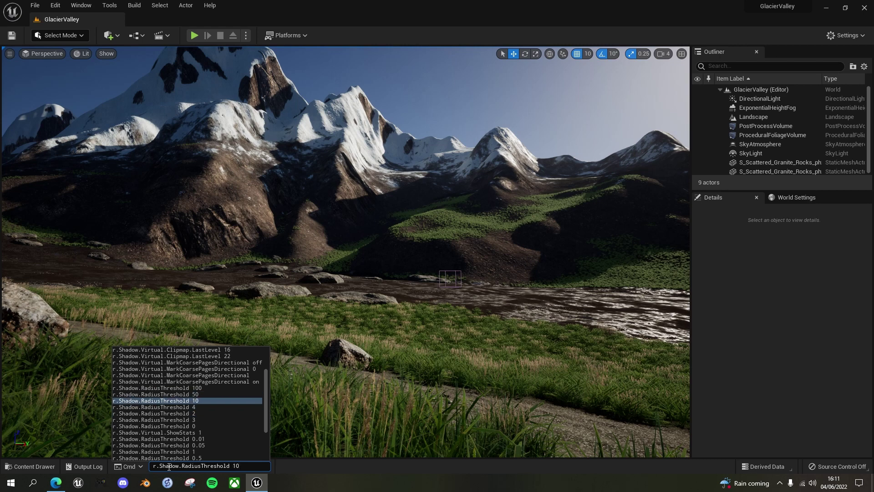
key(Down)
key(Down)
key(Down)
key(Down)
key(Down)
key(Down)
key(Down)
key(Down)
key(Down)
key(Down)
key(Down)
key(Down)
key(Down)
key(Down)
key(Down)
key(Down)
key(Down)
key(Down)
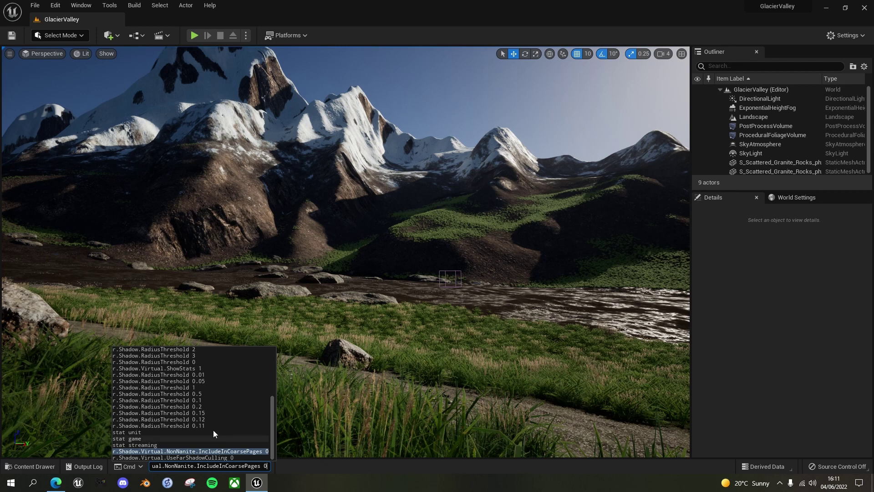
Step: Select the Landscape in the viewport and deselect it, twice
click(396, 283)
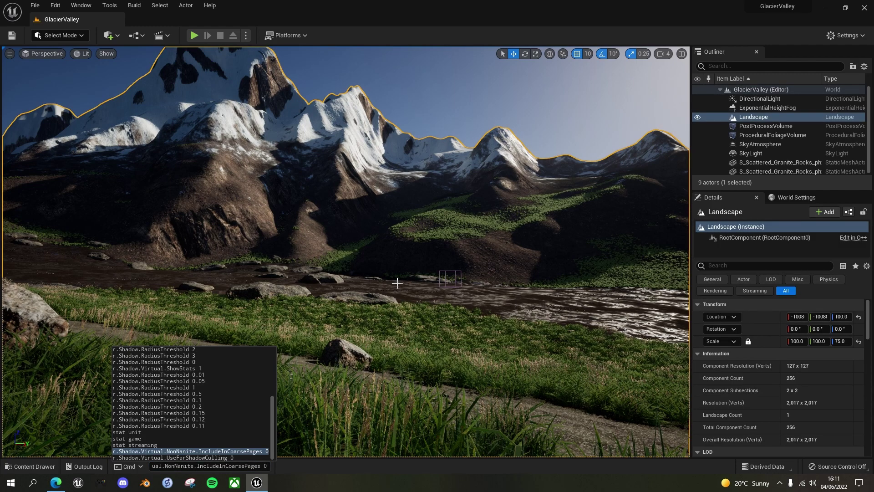
key(Escape)
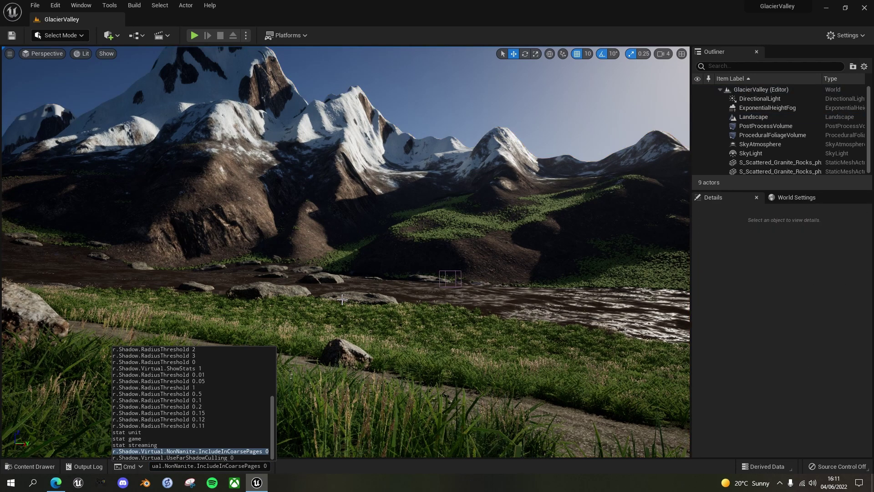
click(249, 277)
key(Escape)
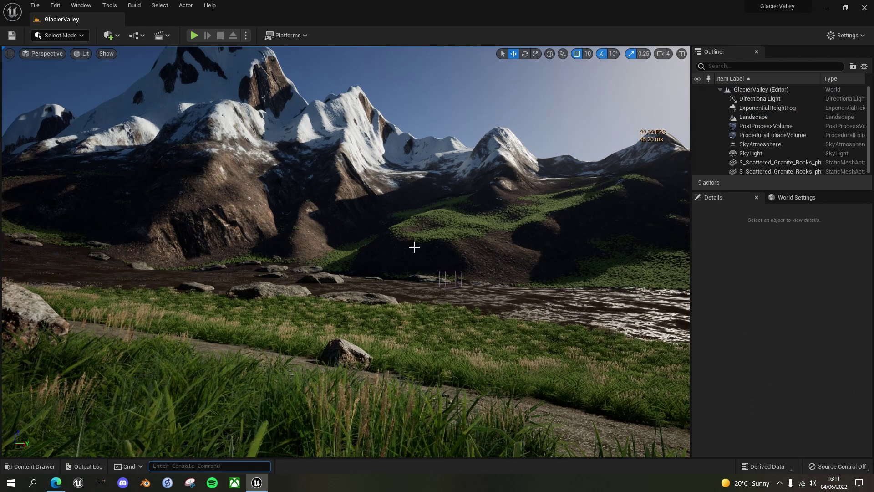
Step: Inspect the Virtual Shadow Map Cached Page view mode, then reopen the view-mode list
click(83, 55)
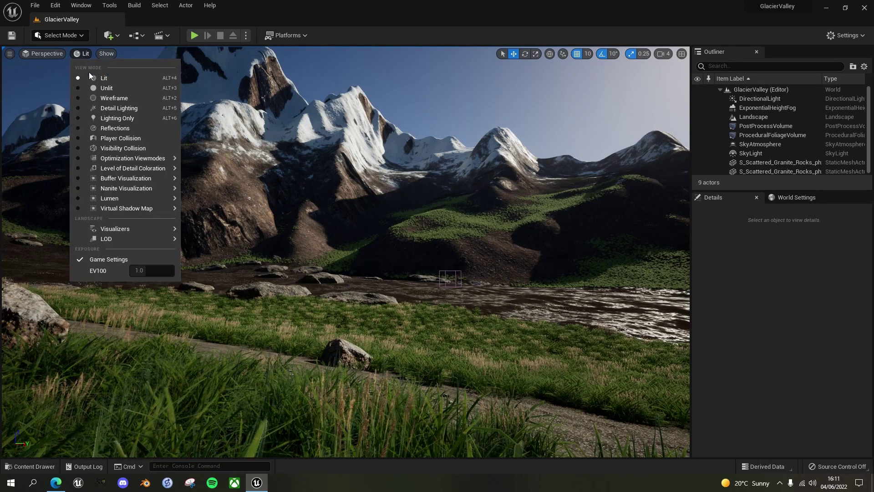
mouse_move(124, 210)
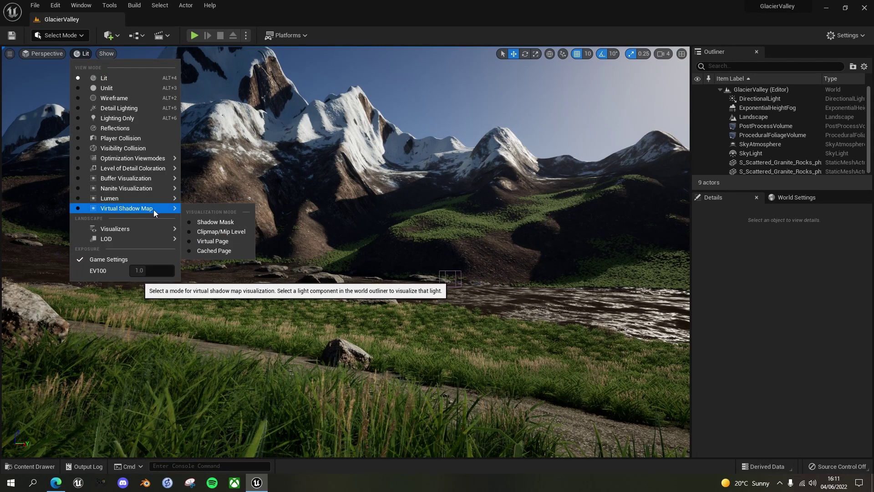
click(219, 250)
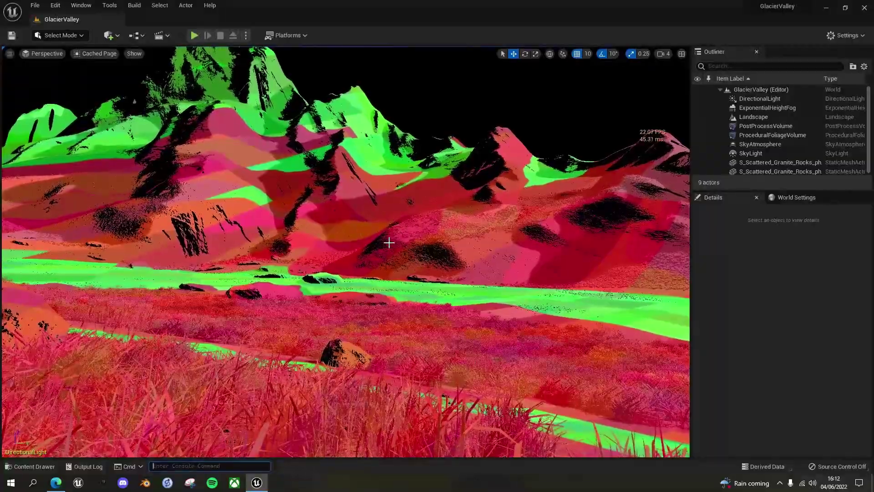
click(89, 55)
Step: Return to Lit and run r.Shadow.Virtual.NonNanite.IncludeInCoarsePages 0, raising FPS to about 61
click(116, 78)
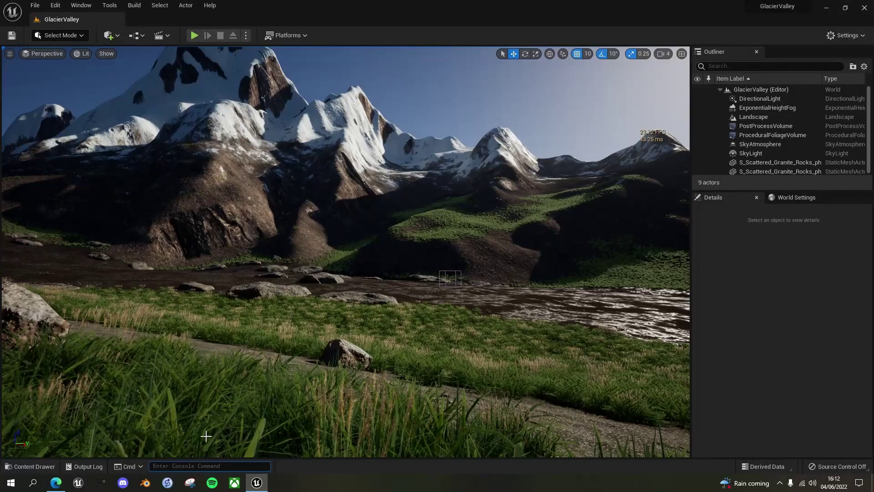
click(190, 466)
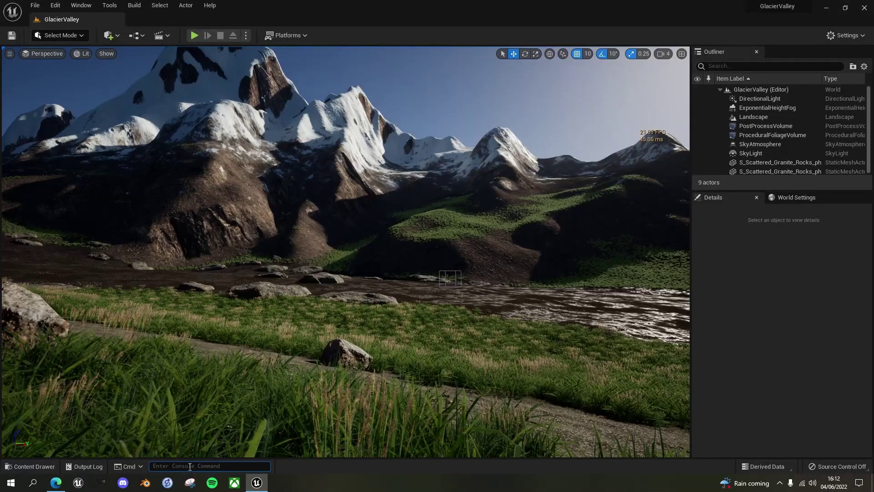
key(Up)
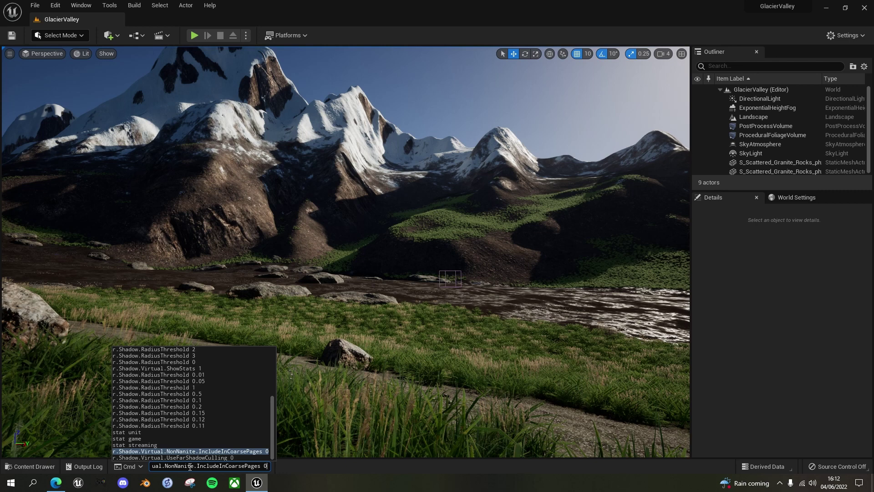
key(Return)
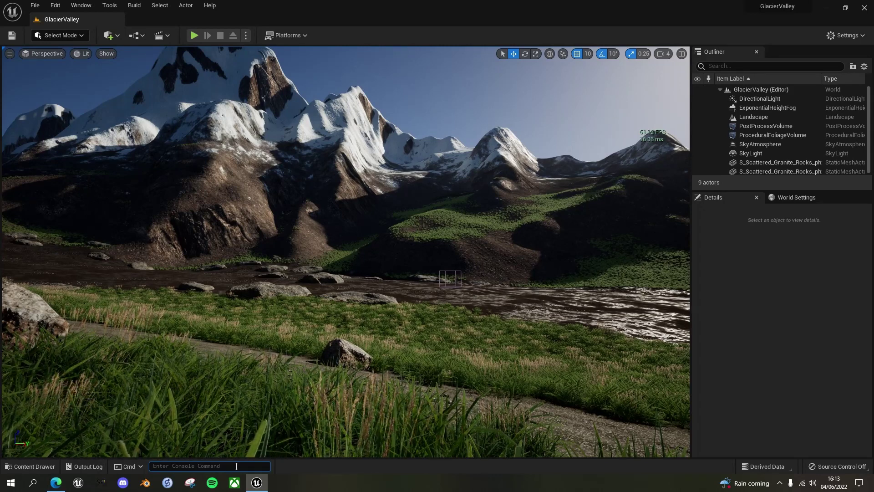
key(Up)
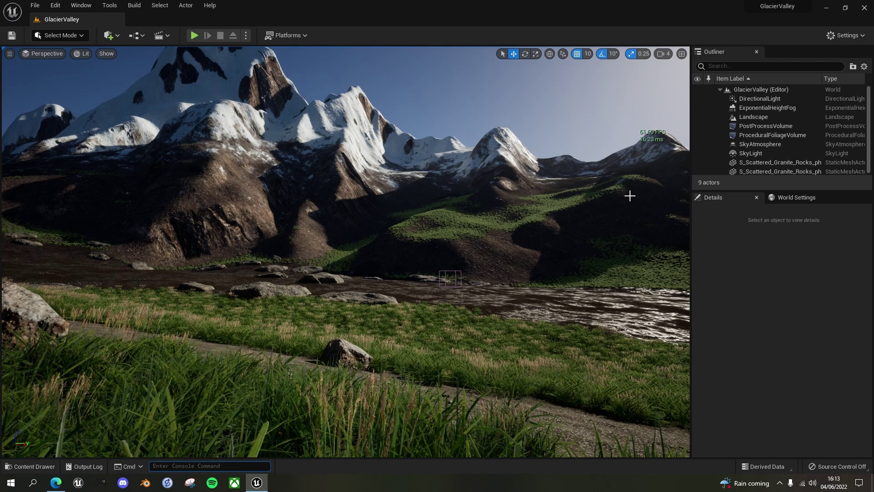
Step: Select the Landscape to show its Details and turn the view toward the snowy peaks
click(497, 241)
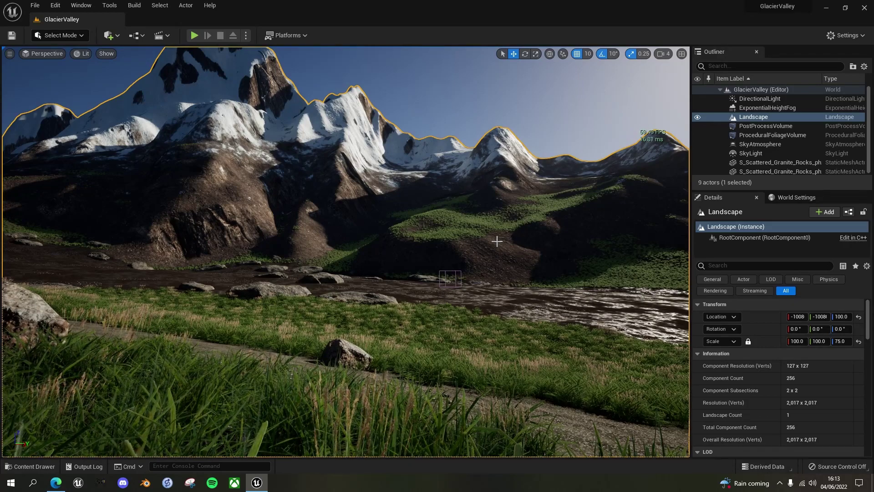
right_drag(485, 280, 459, 279)
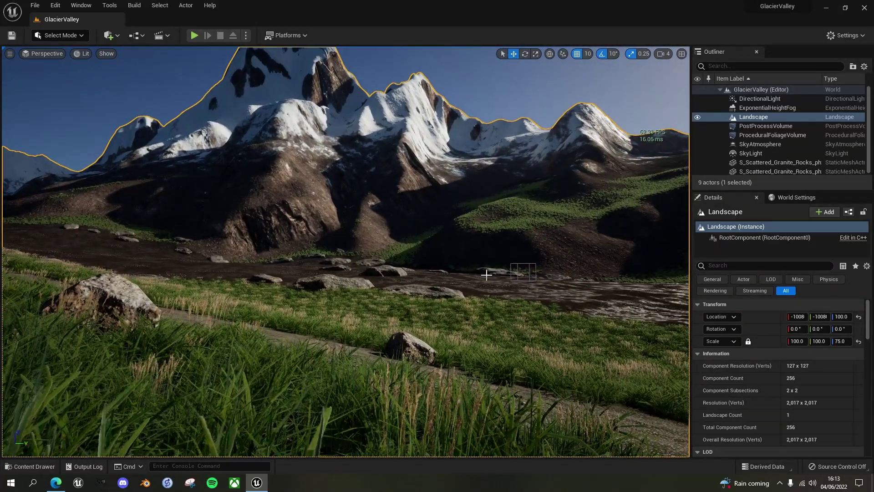
key(alt+p)
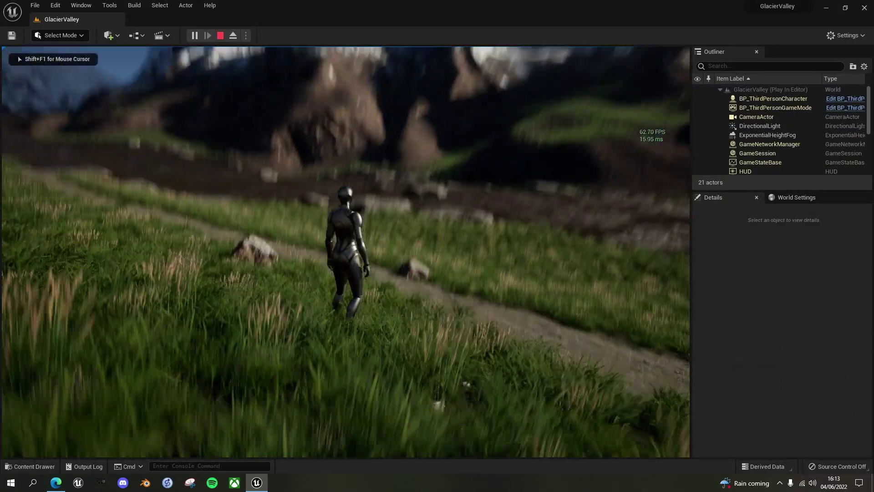
key(w)
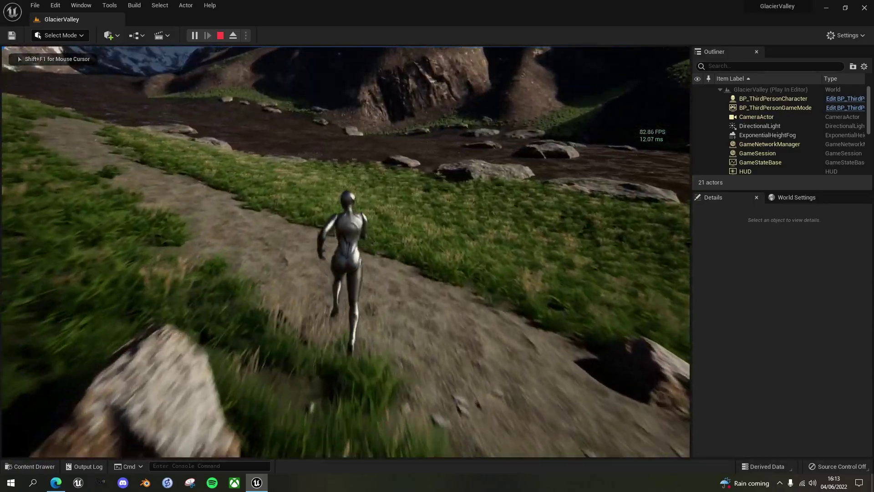
key(w)
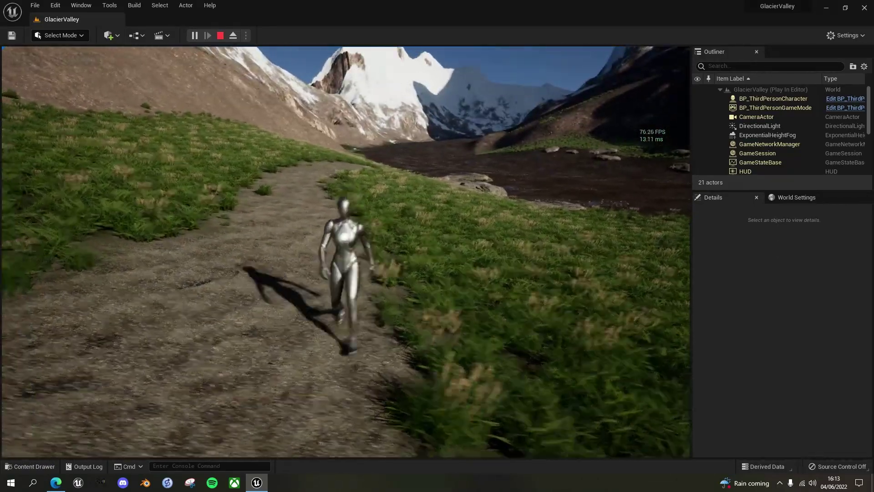
key(w)
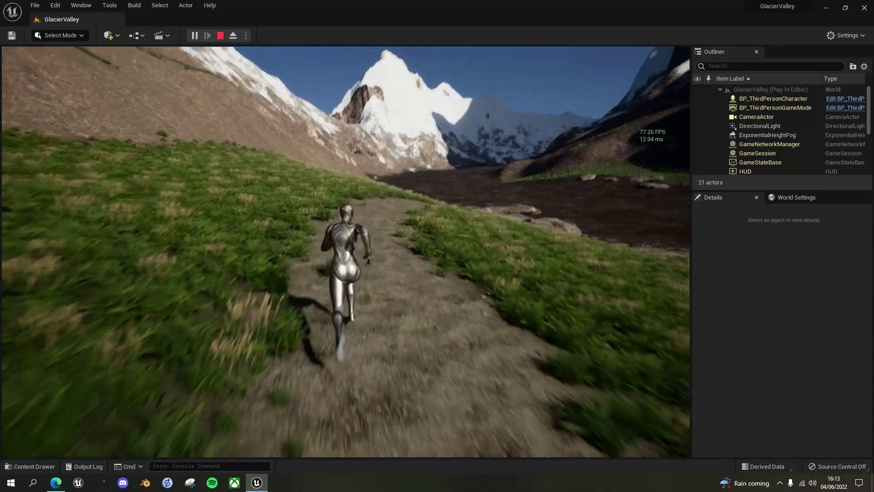
key(s)
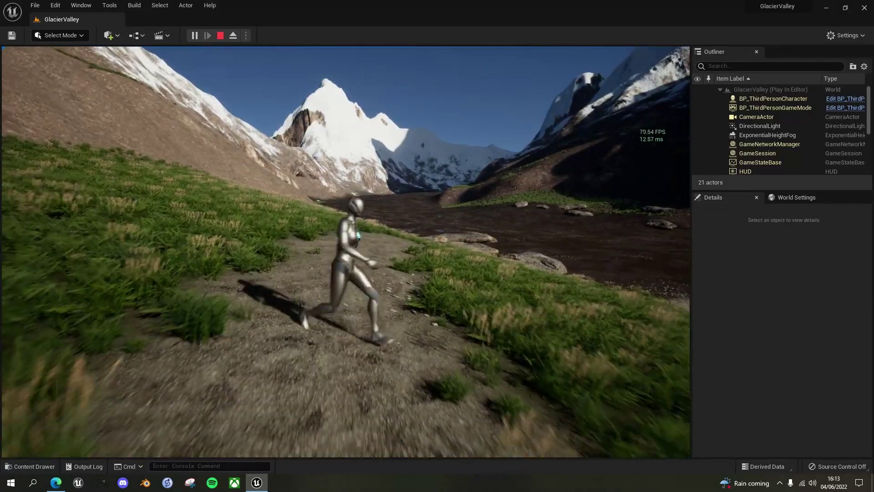
key(w)
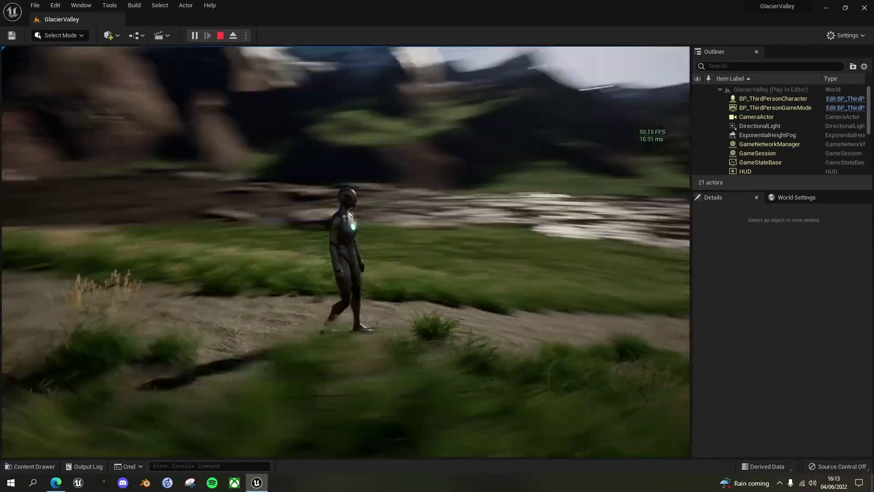
key(w)
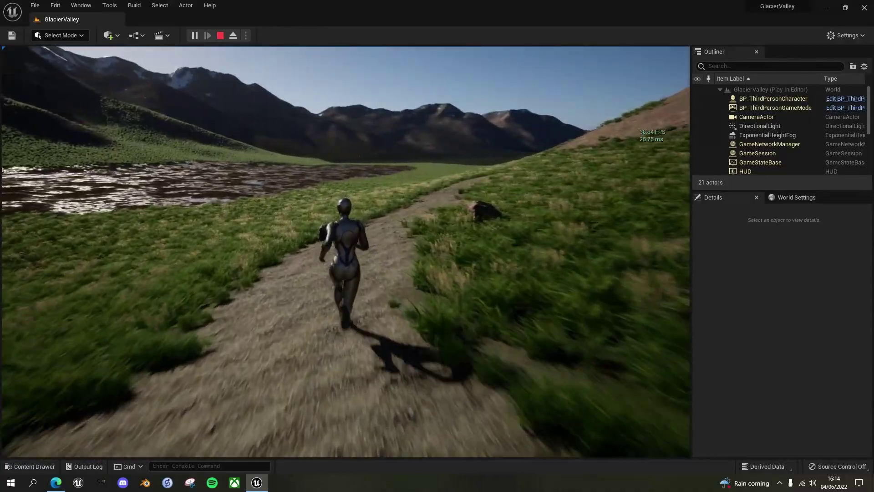
key(w)
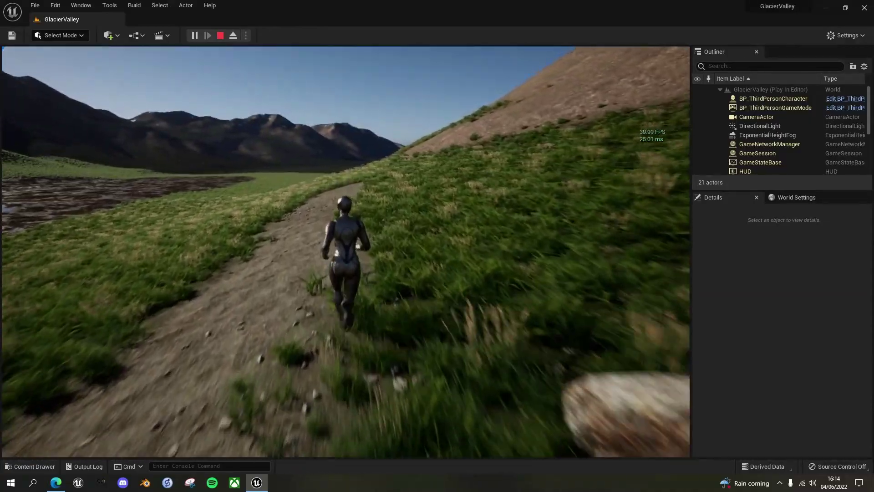
key(w)
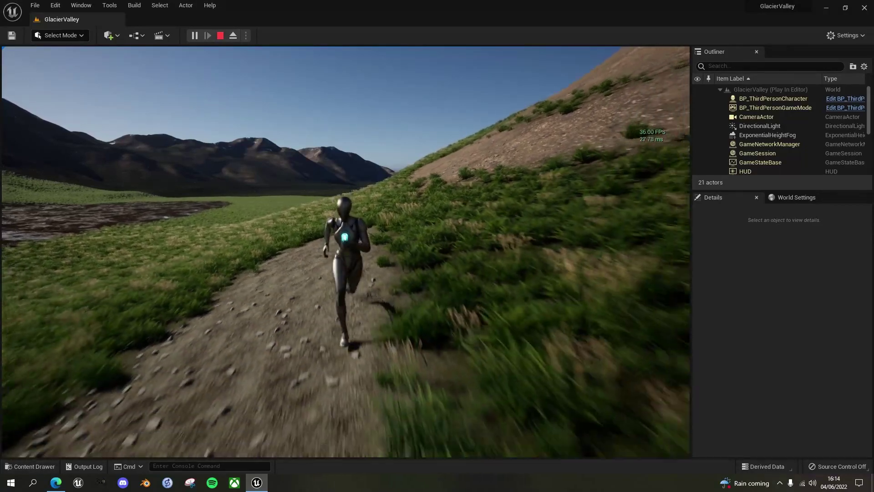
key(w)
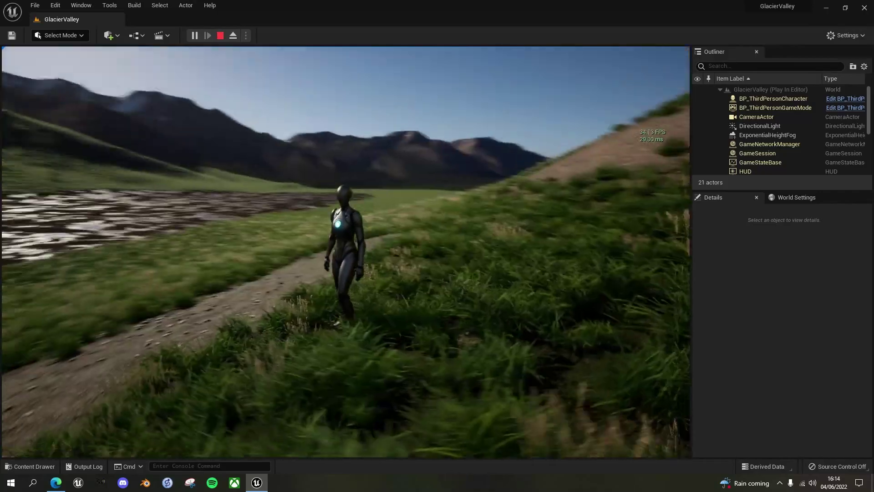
key(w)
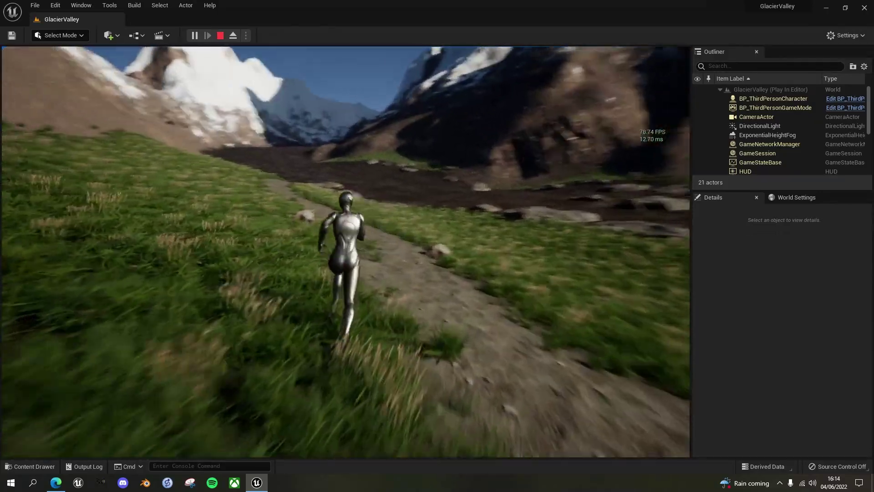
key(d)
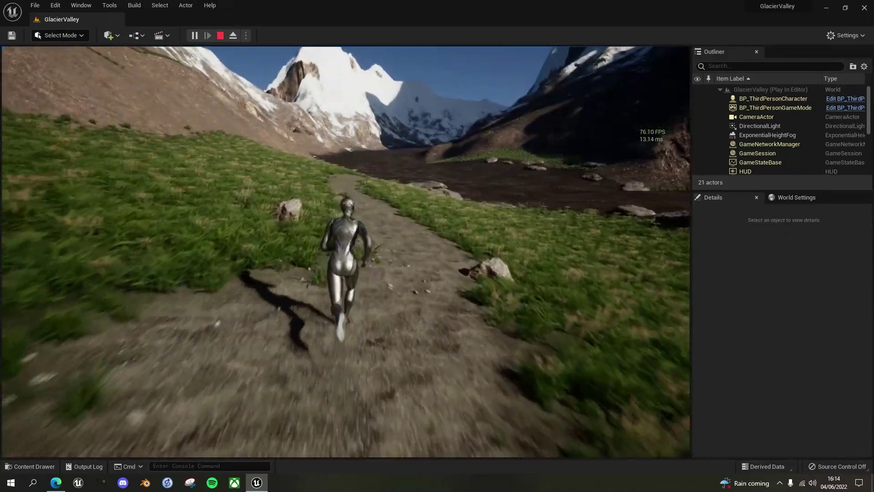
key(w)
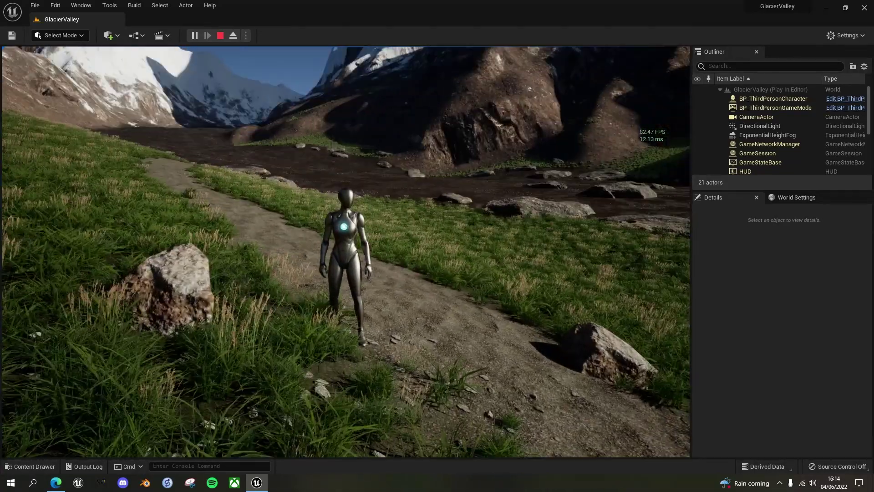
key(w)
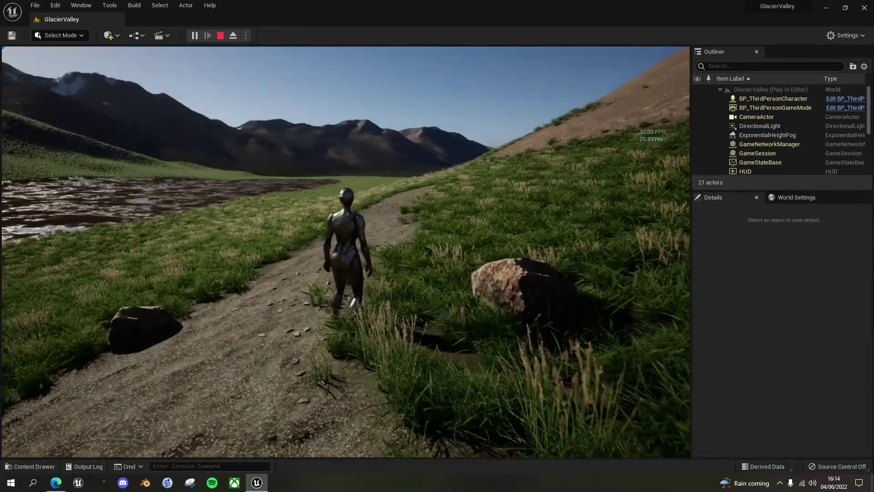
key(a)
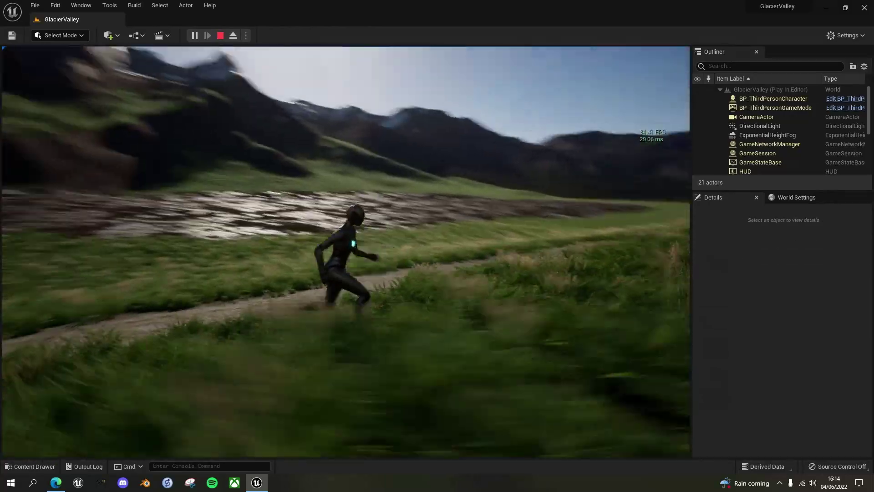
key(w)
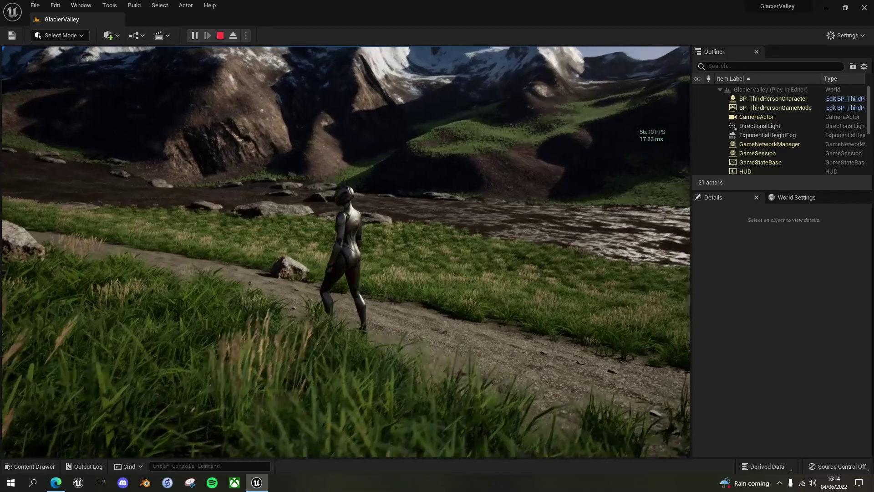
key(w)
key(w)
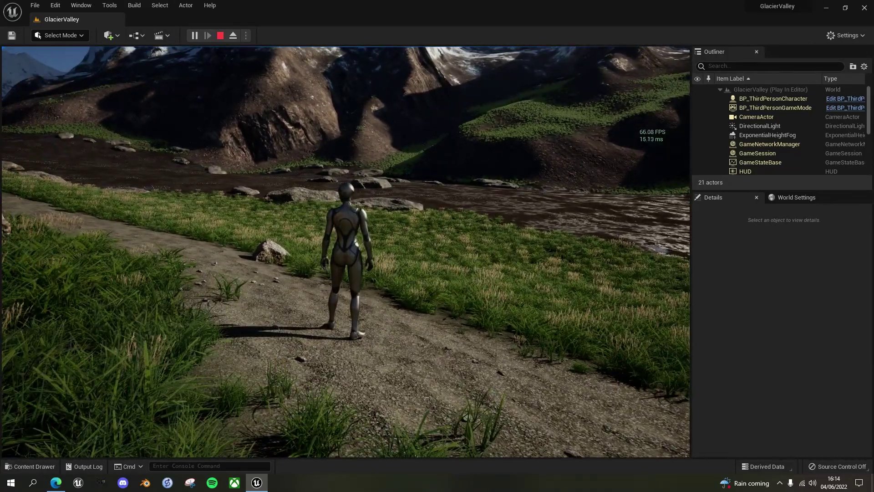
key(Escape)
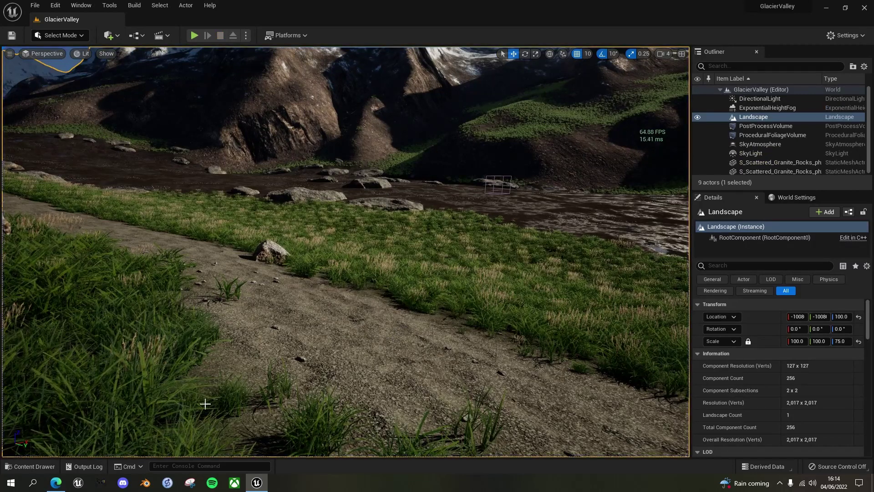
Step: Rerun r.Shadow.Virtual.NonNanite.IncludeInCoarsePages 0 from the console history
click(204, 465)
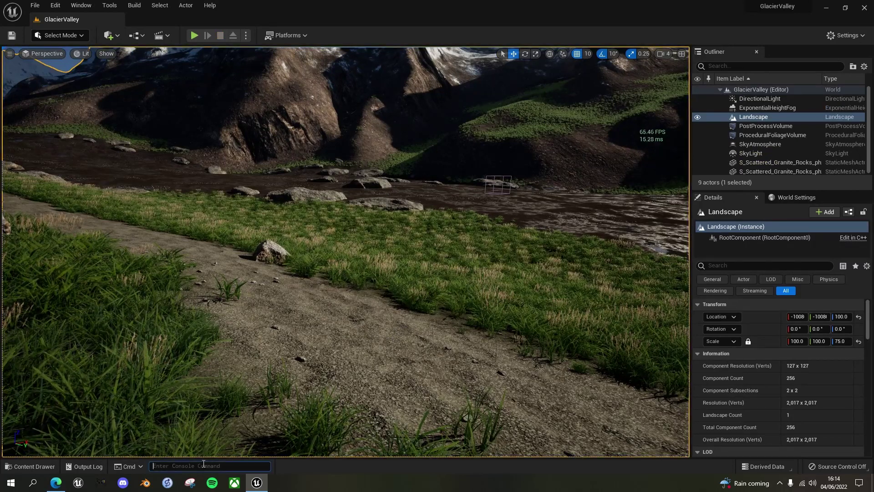
key(Up)
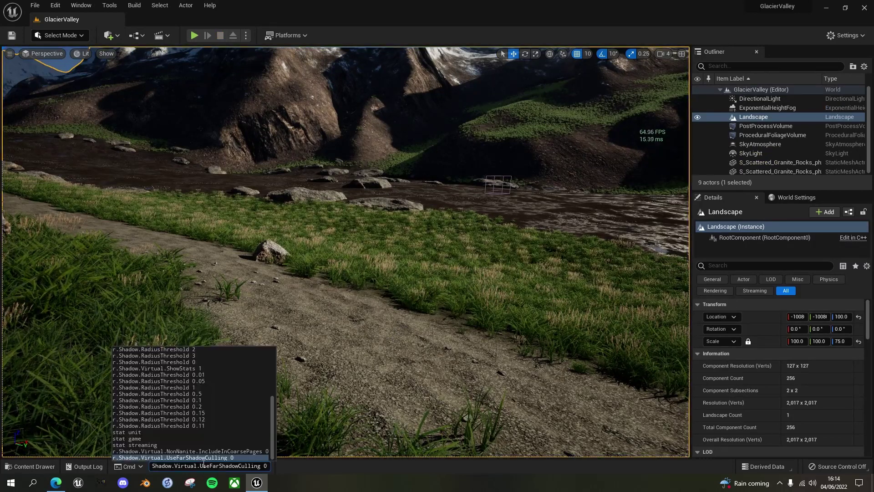
click(227, 451)
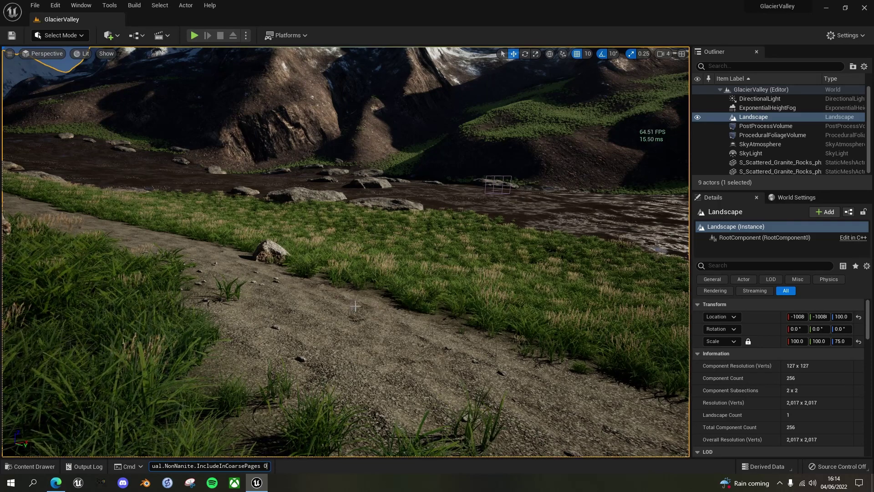
Step: Open the GlacierValley Level Blueprint from the Blueprints toolbar menu
click(166, 36)
click(137, 35)
click(137, 35)
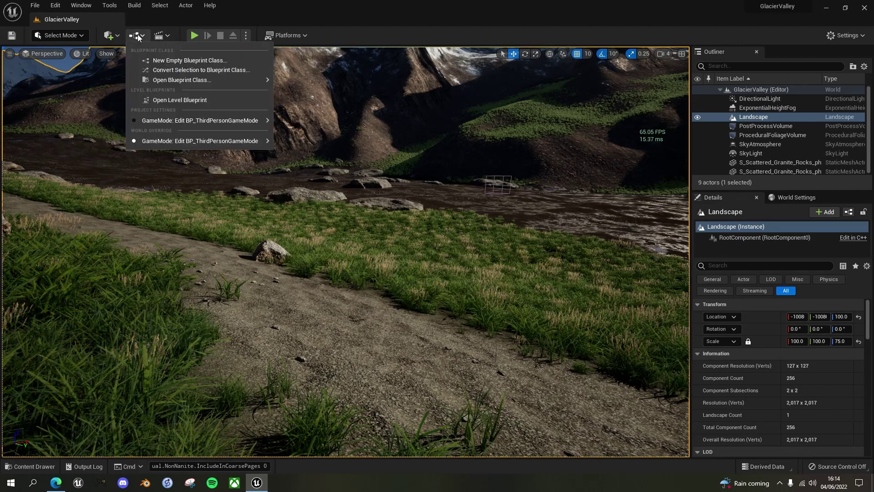
click(195, 99)
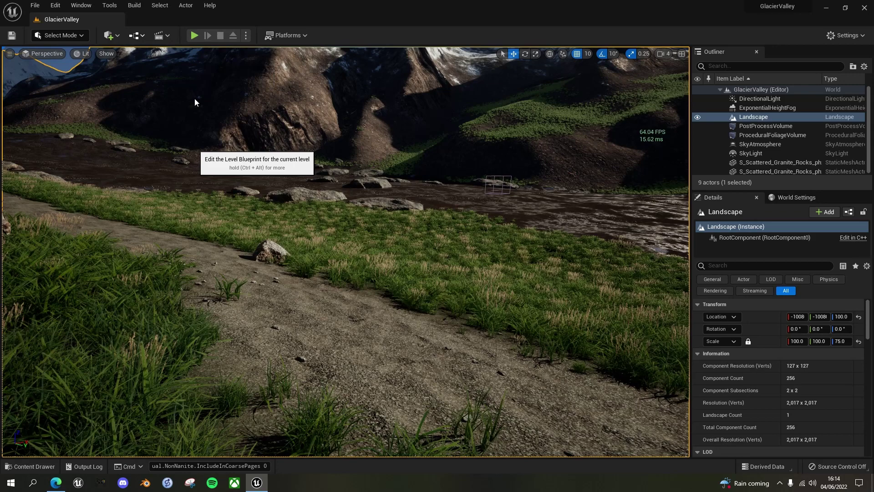
Step: Inspect the BeginPlay Execute Console Command nodes in the Event Graph, then close the blueprint
scroll(340, 238, down, 4)
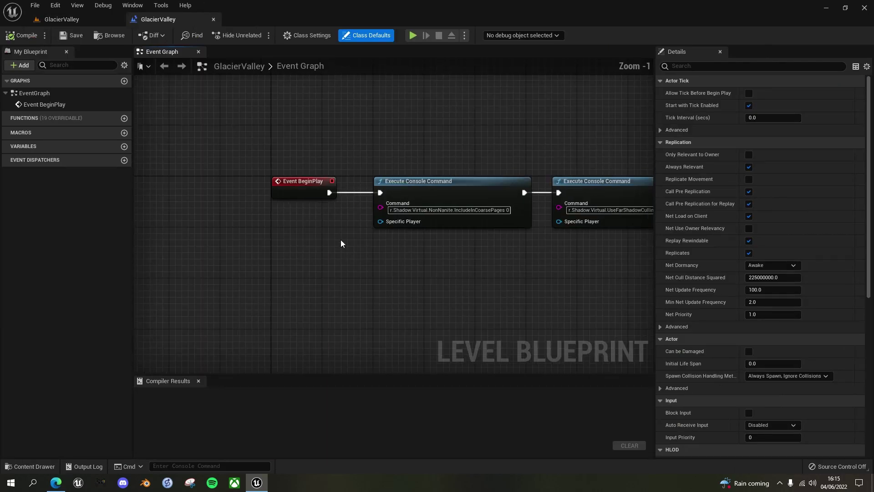
right_drag(363, 275, 316, 215)
scroll(316, 210, up, 2)
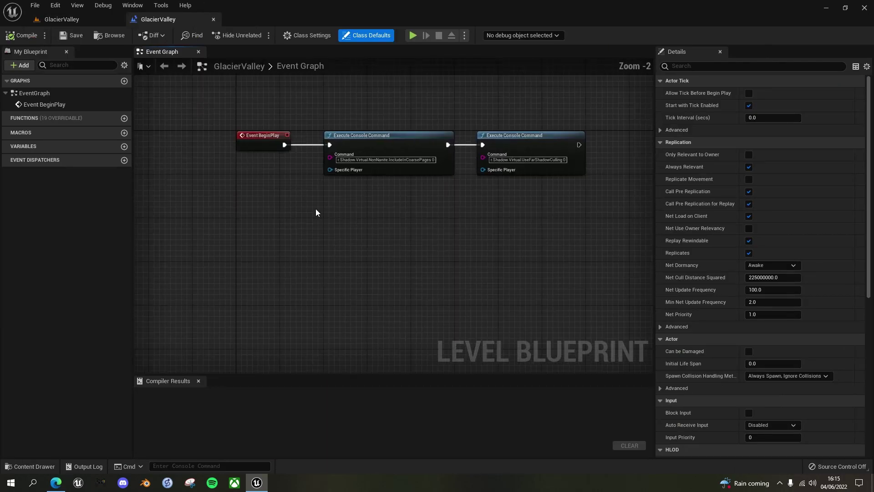
right_drag(290, 184, 256, 197)
scroll(252, 186, up, 1)
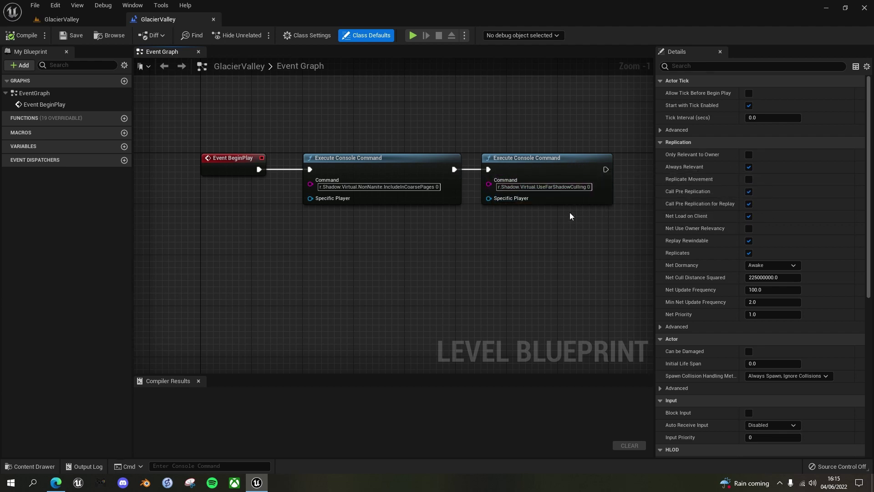
click(212, 20)
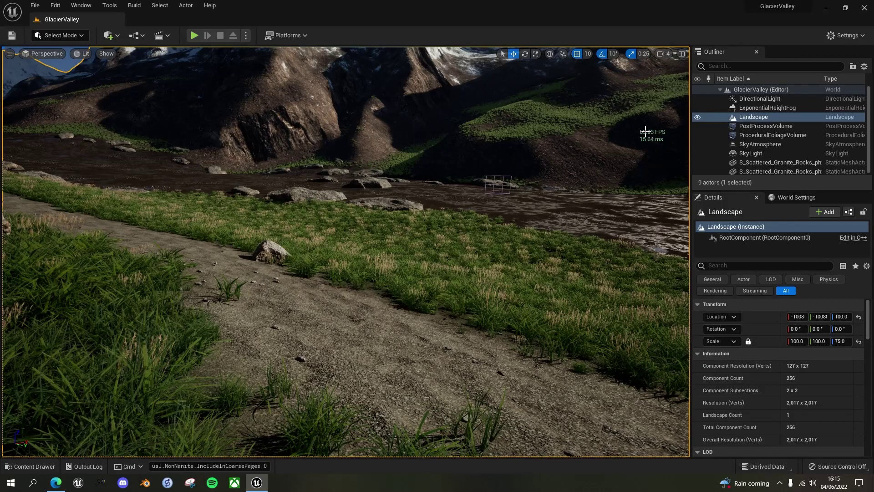
right_drag(496, 280, 509, 253)
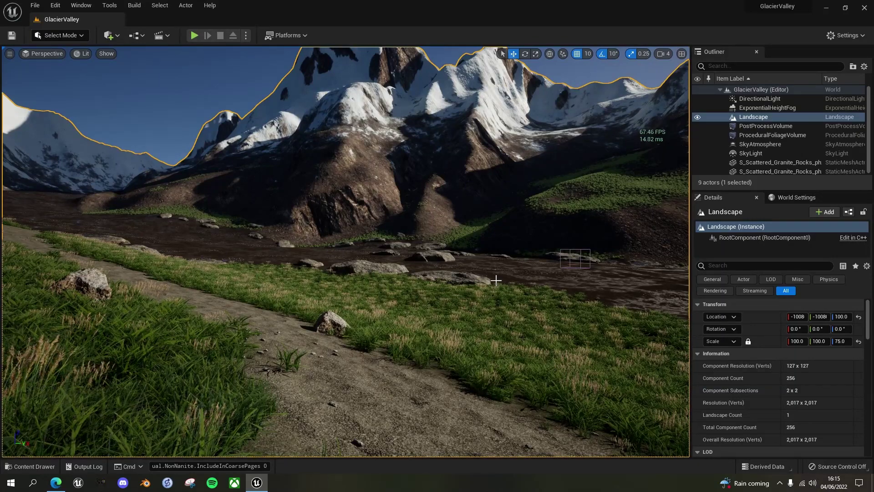
mouse_move(485, 272)
right_down()
mouse_move(439, 266)
mouse_move(486, 272)
right_up()
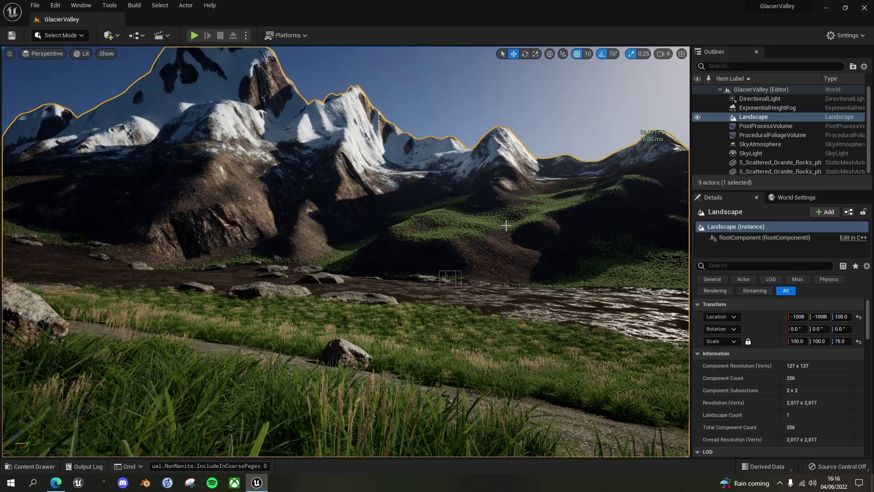
Step: Switch the viewport to the Virtual Shadow Map Cached Page visualization
click(83, 53)
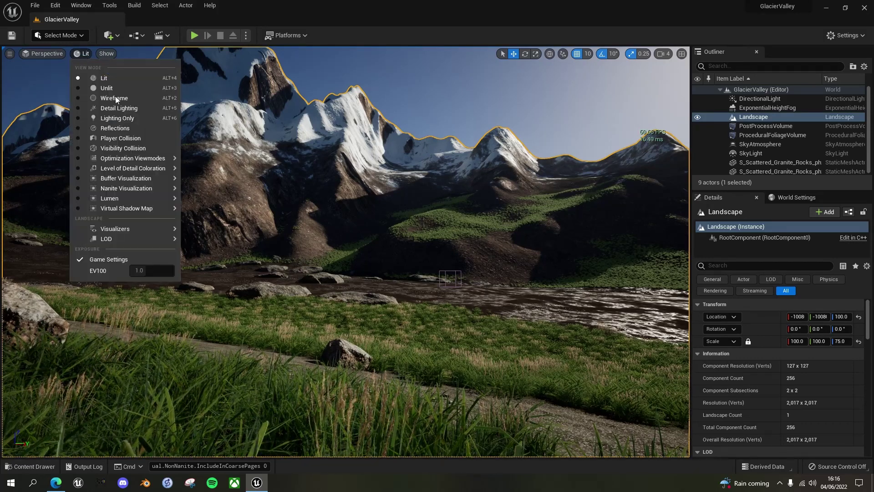
mouse_move(151, 210)
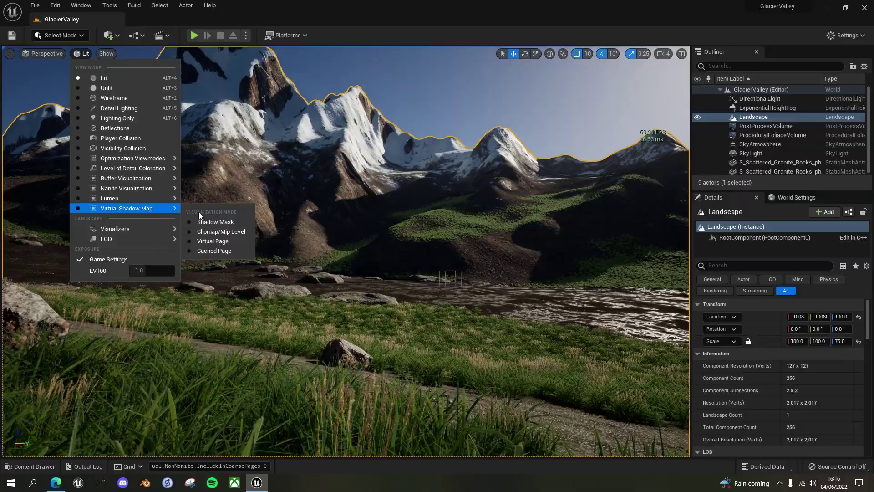
click(219, 251)
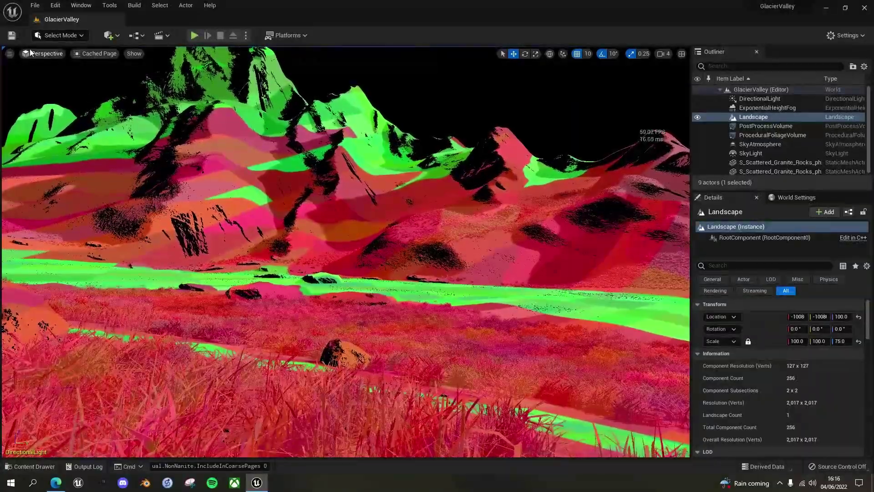
Step: Return the viewport to Lit mode and bring up the Content Drawer
click(95, 53)
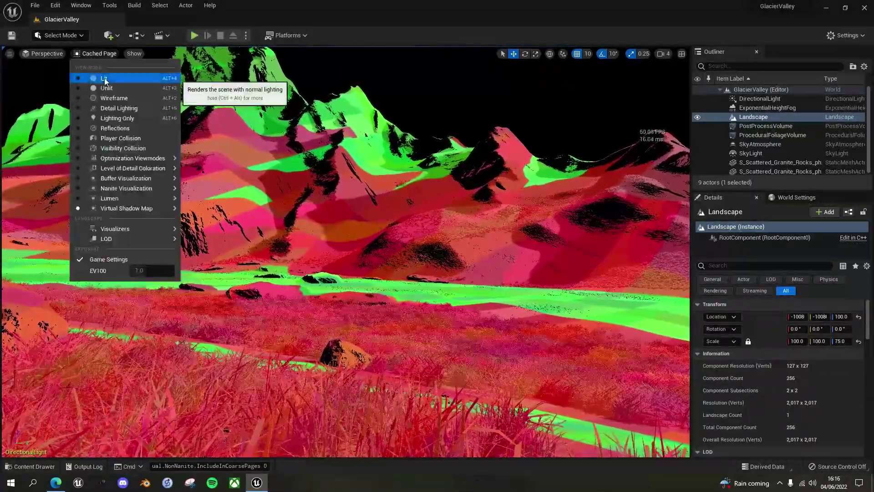
click(104, 79)
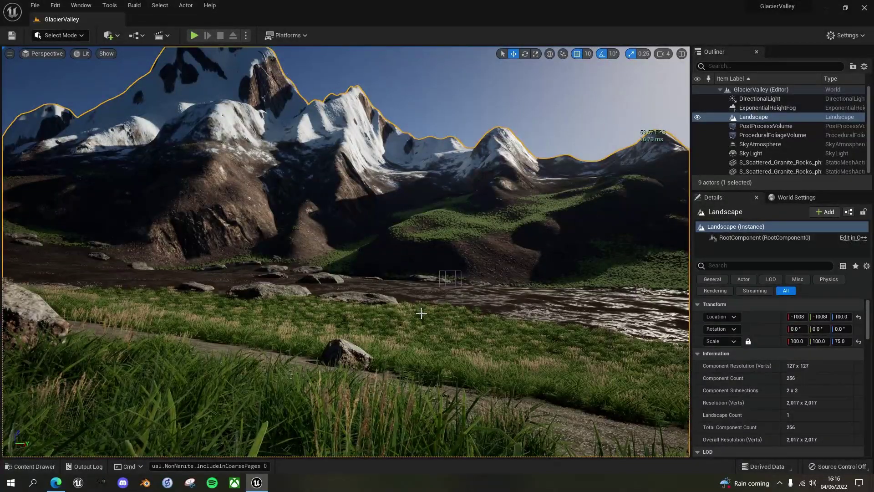
key(ctrl+space)
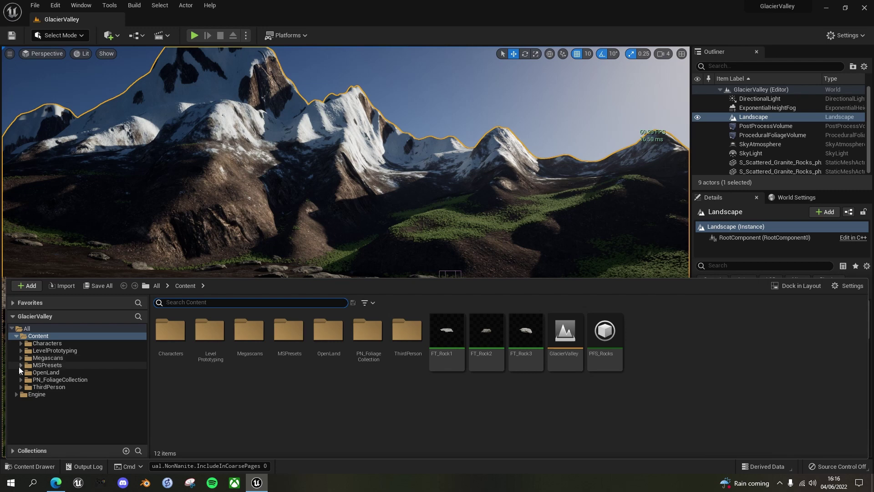
Step: Open the GT_Ground grass type from the OpenLand > Grass folder
click(20, 372)
click(49, 395)
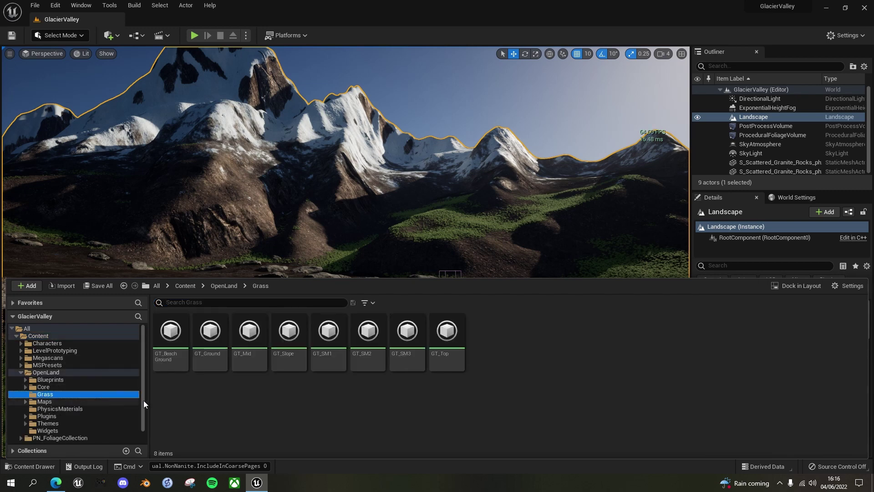
double_click(210, 337)
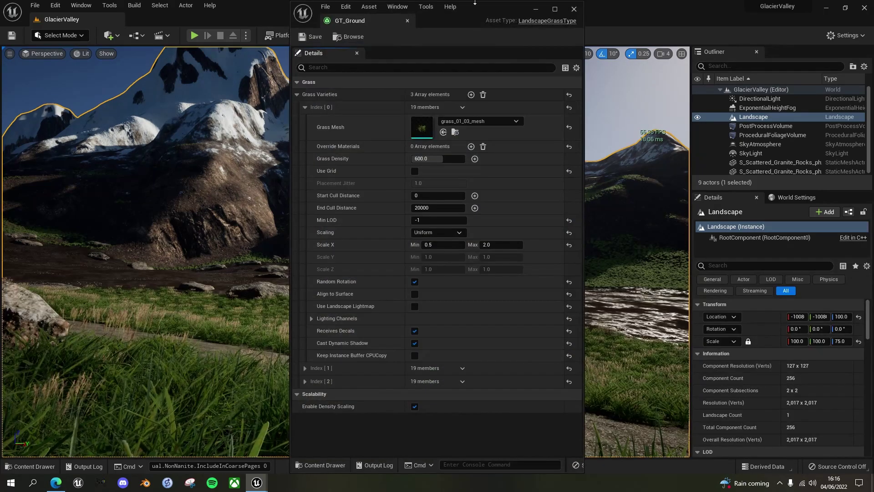
Step: Move and resize the GT_Ground window to sit over the right-hand panels
drag(367, 18, 614, 54)
drag(777, 122, 748, 123)
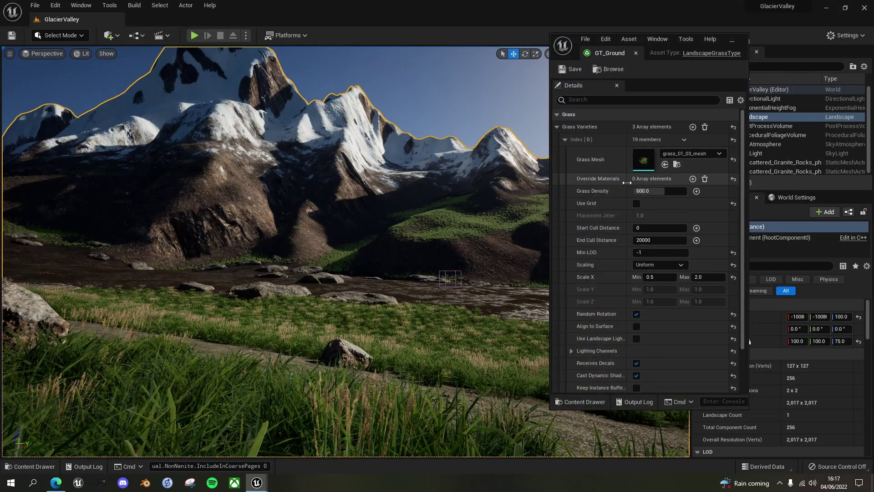
drag(629, 182, 650, 181)
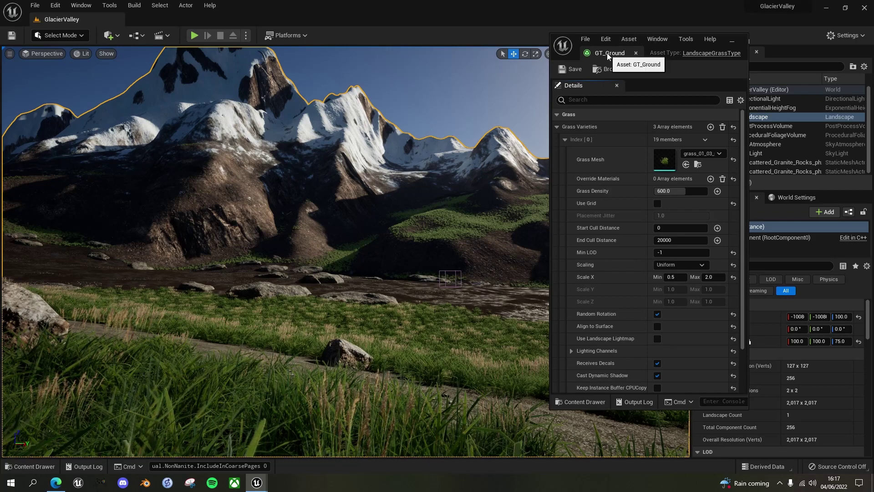
drag(607, 52, 713, 81)
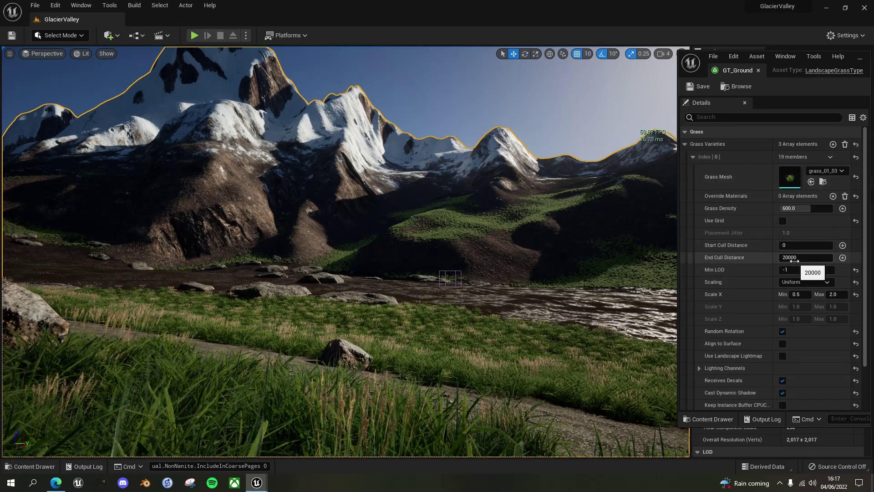
Step: Open the grass_01_03 mesh in the Static Mesh Editor and pick LOD 3
click(823, 181)
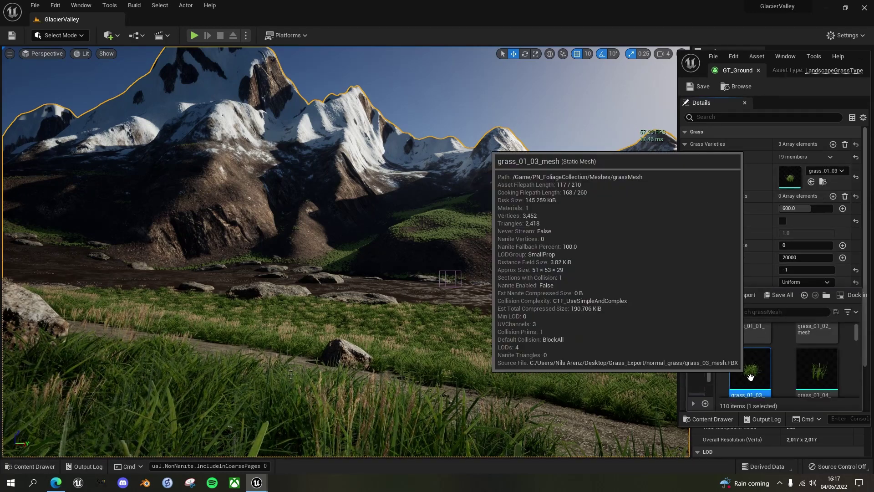
double_click(750, 377)
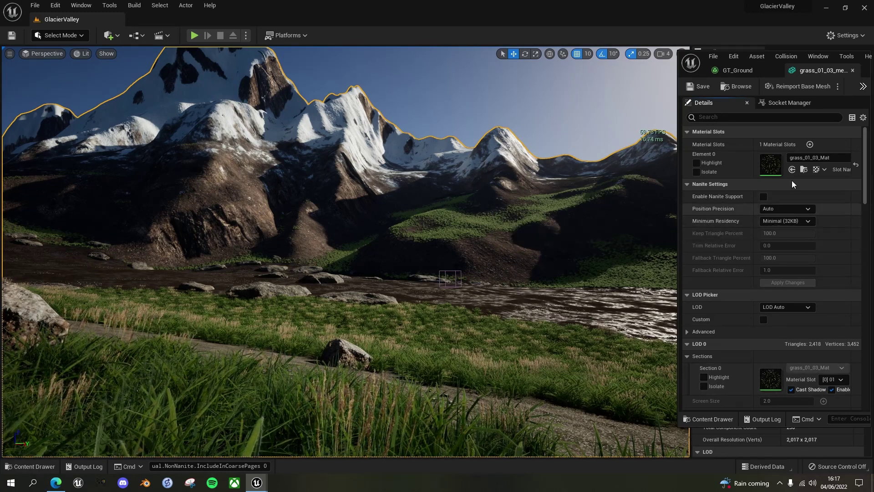
click(810, 308)
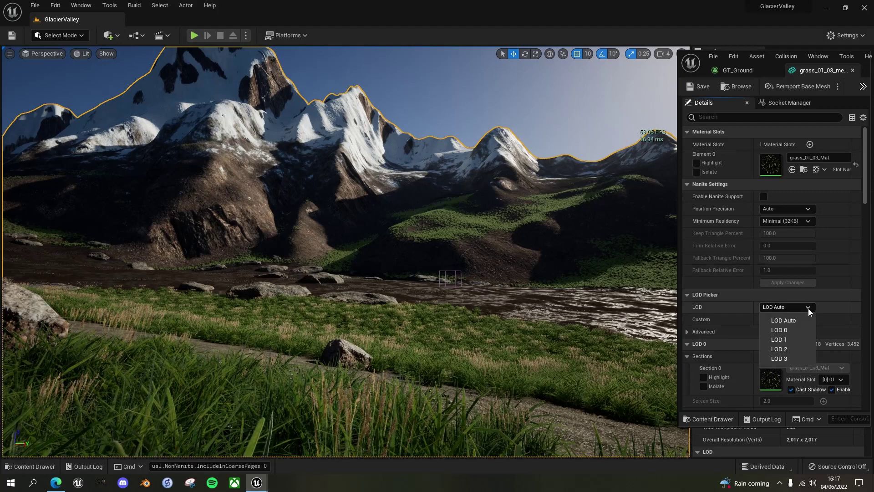
click(777, 359)
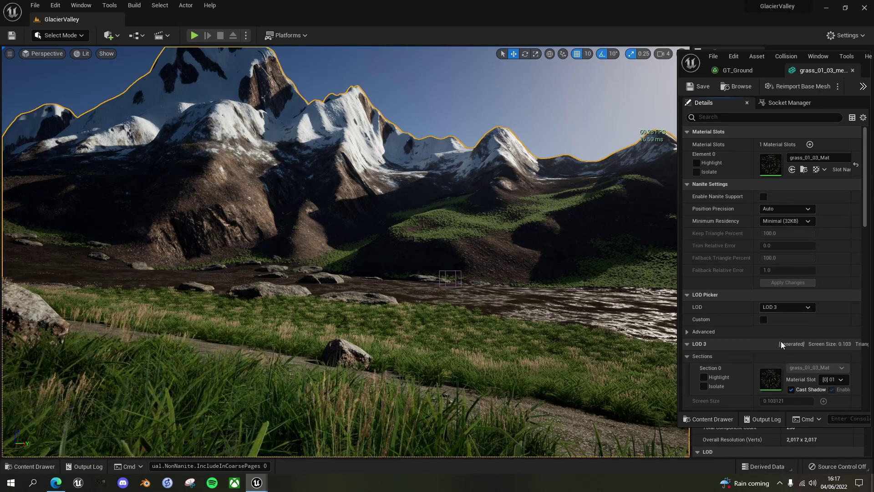
Step: Turn off Cast Shadow for LOD 3's Section 0 and save the mesh
scroll(748, 348, down, 1)
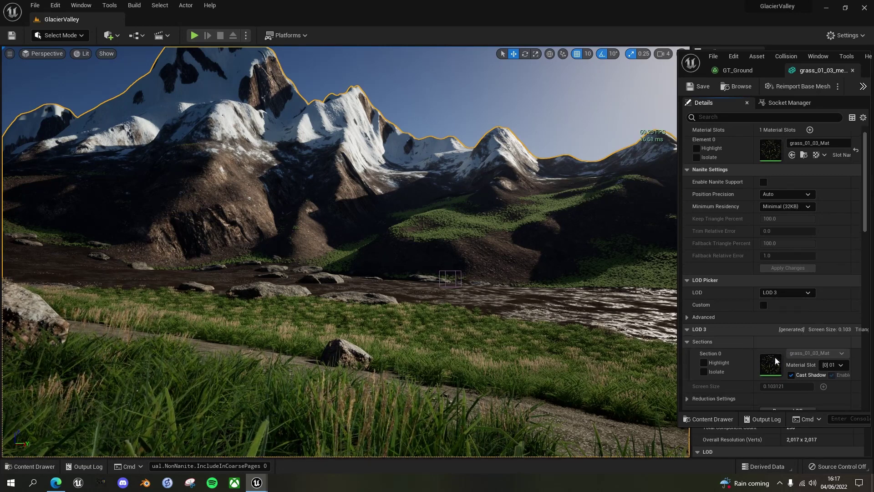
click(791, 375)
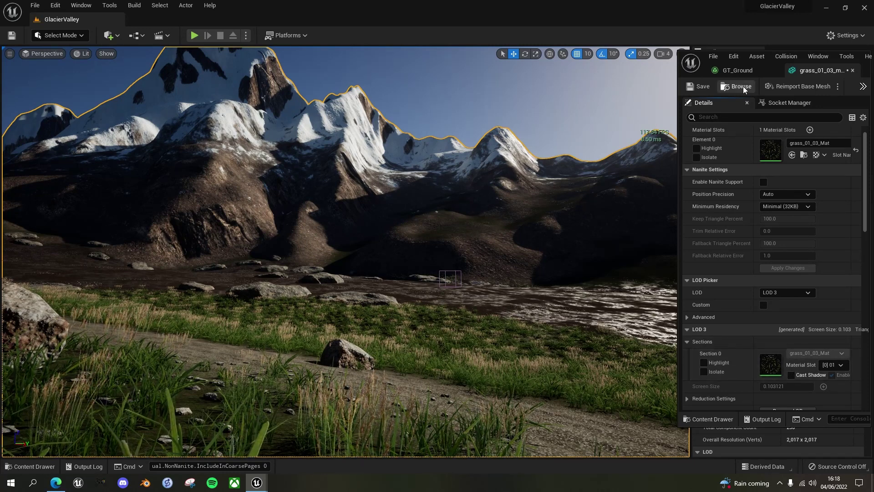
click(695, 91)
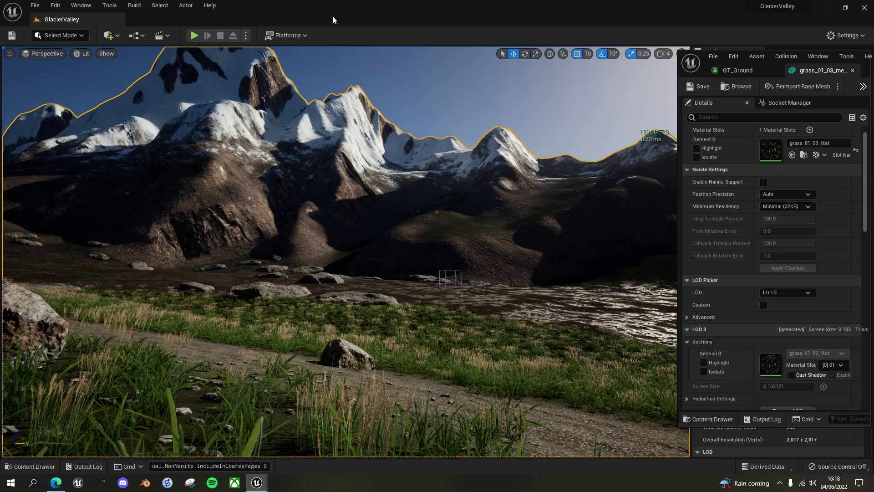
Step: Go back to the top Content folder and select the GlacierValley level
key(ctrl+space)
scroll(51, 340, up, 5)
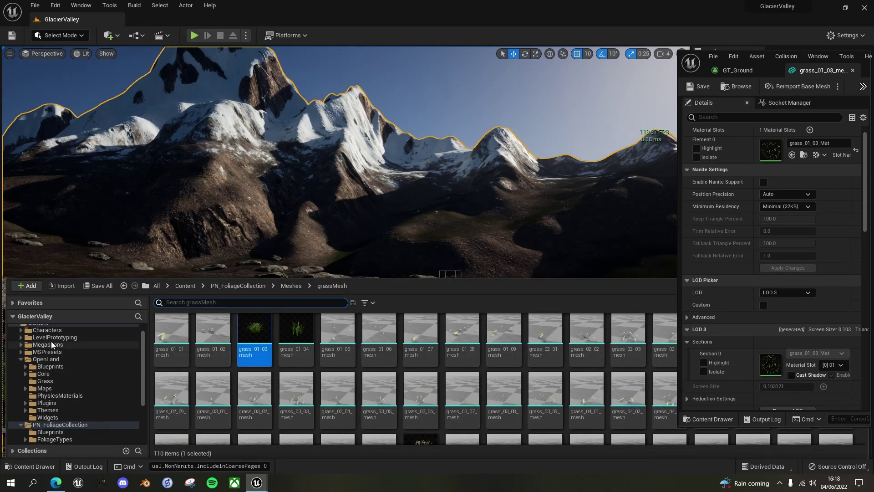
click(65, 338)
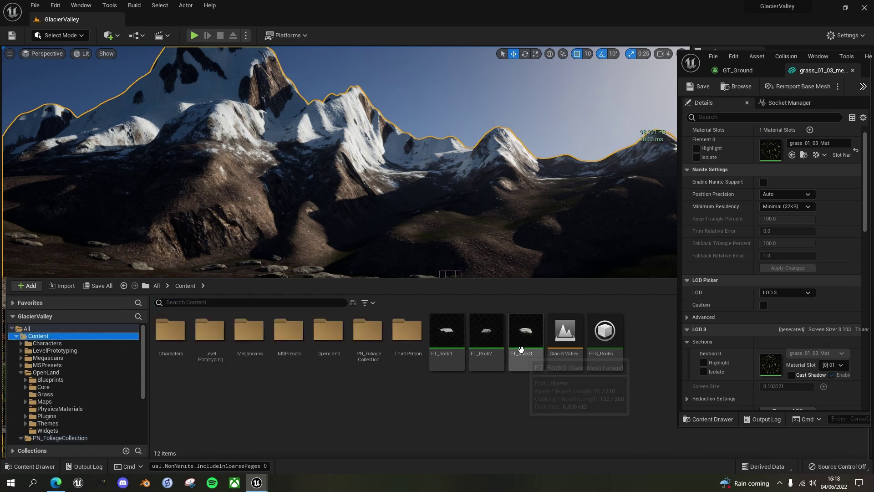
click(567, 332)
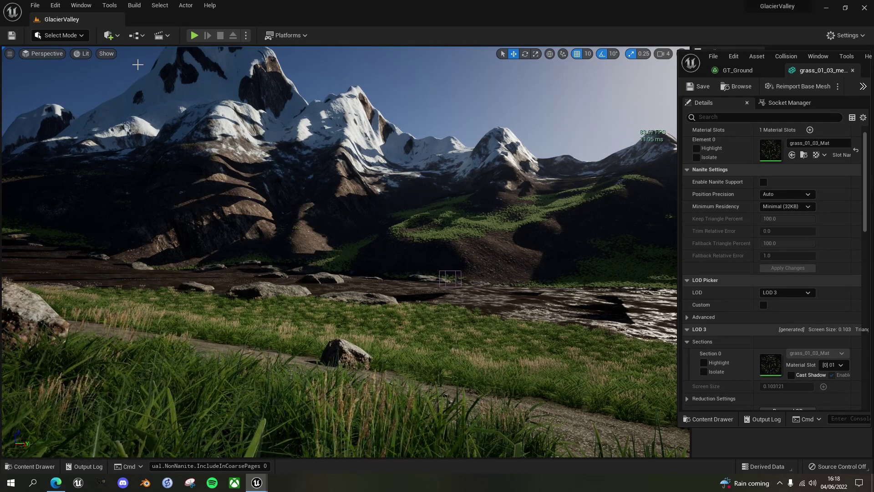
click(84, 53)
mouse_move(150, 209)
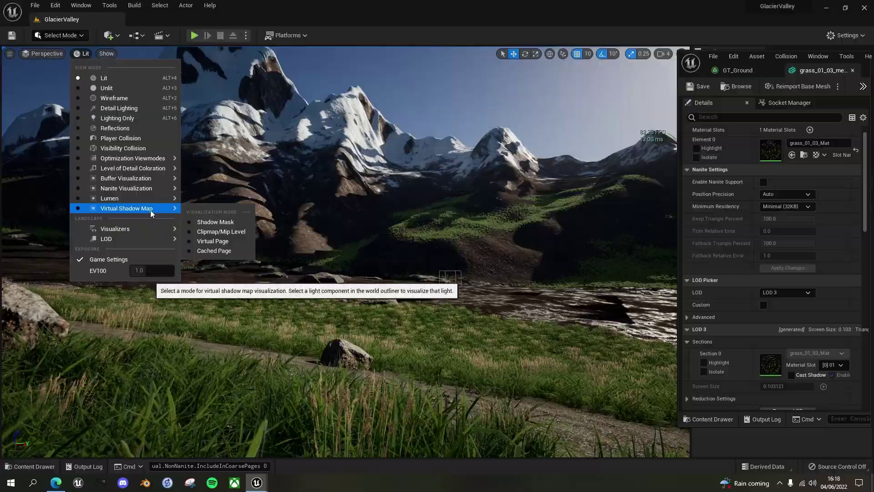
click(213, 251)
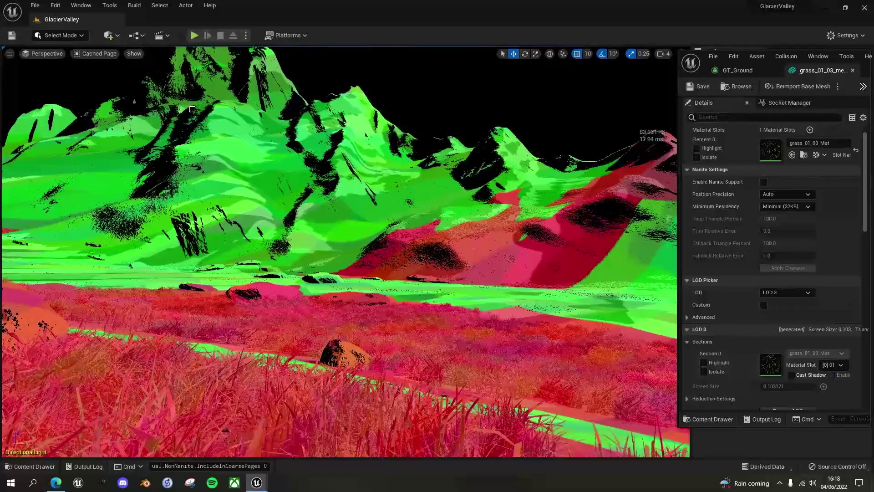
click(96, 54)
click(124, 77)
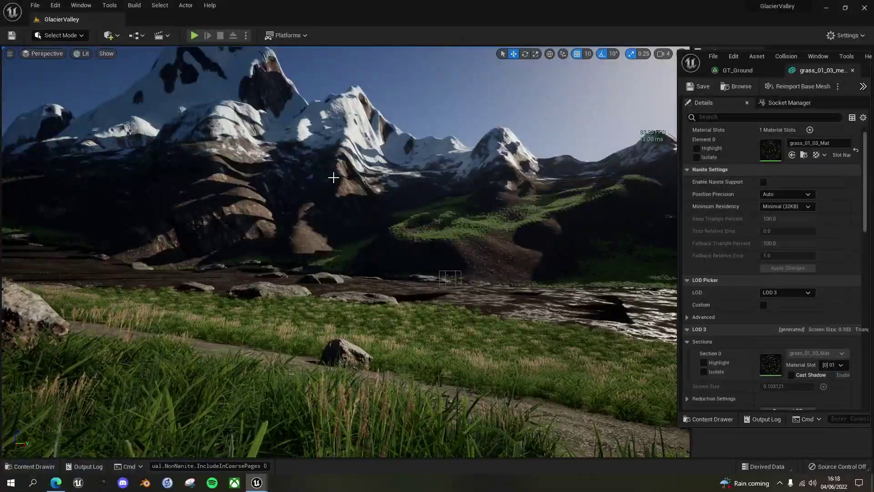
key(alt+p)
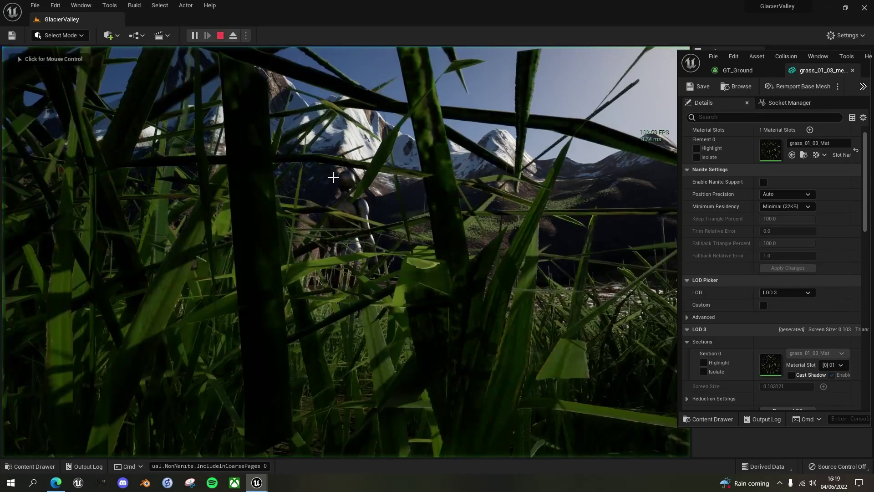
key(w)
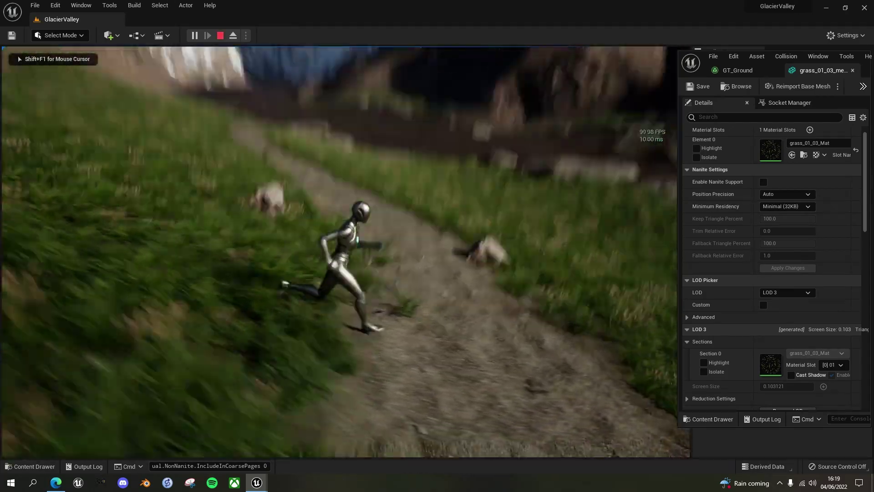
key(w)
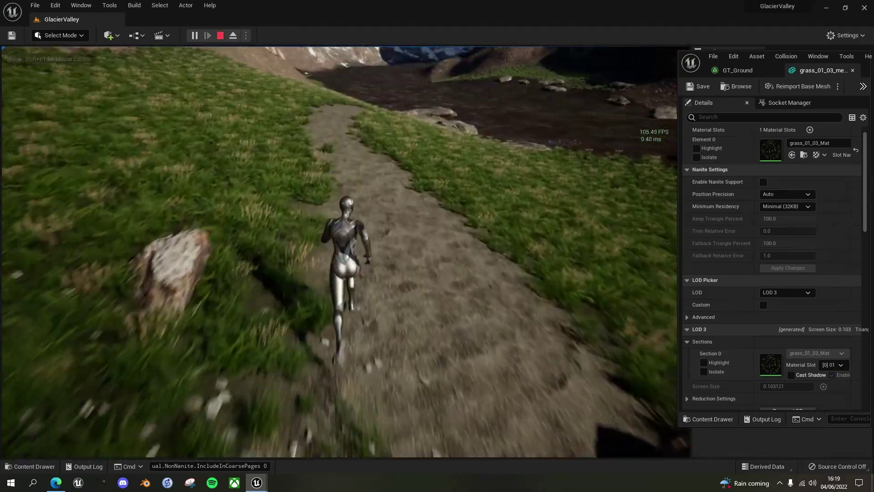
key(w)
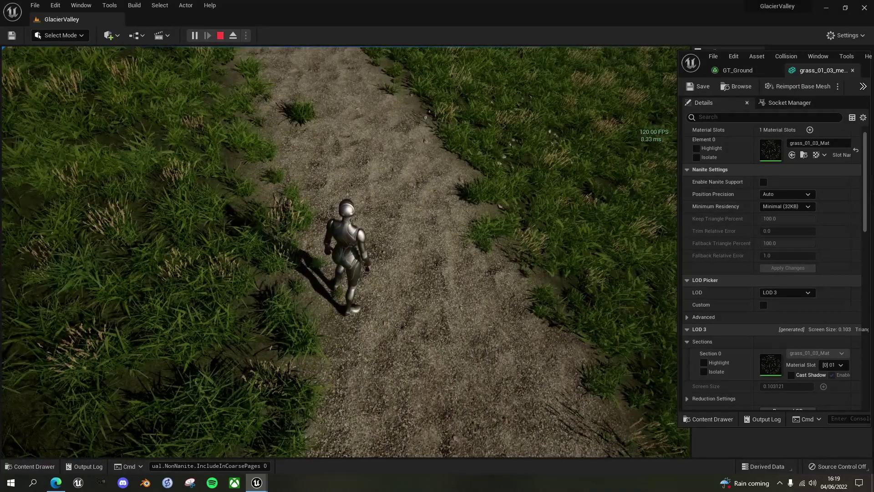
key(w)
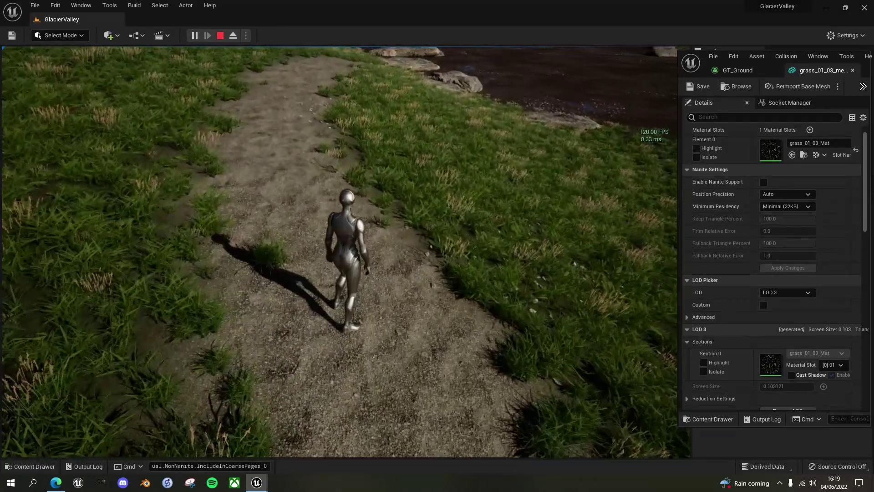
key(w)
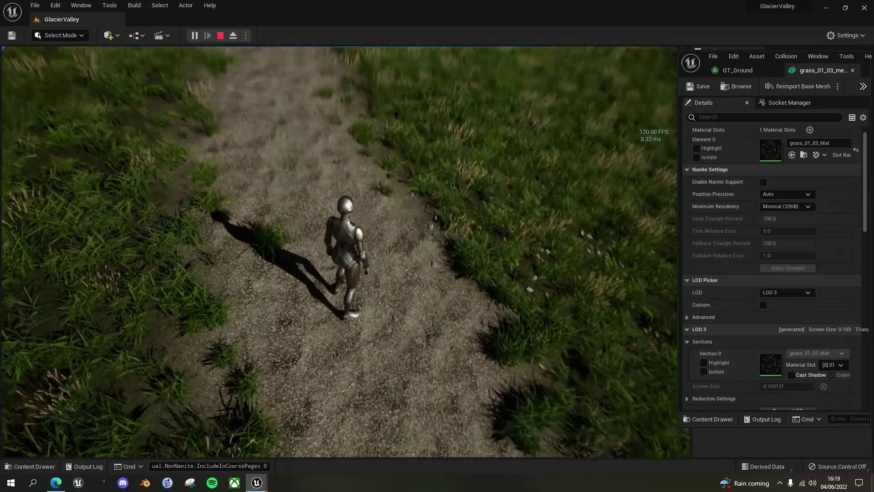
key(w)
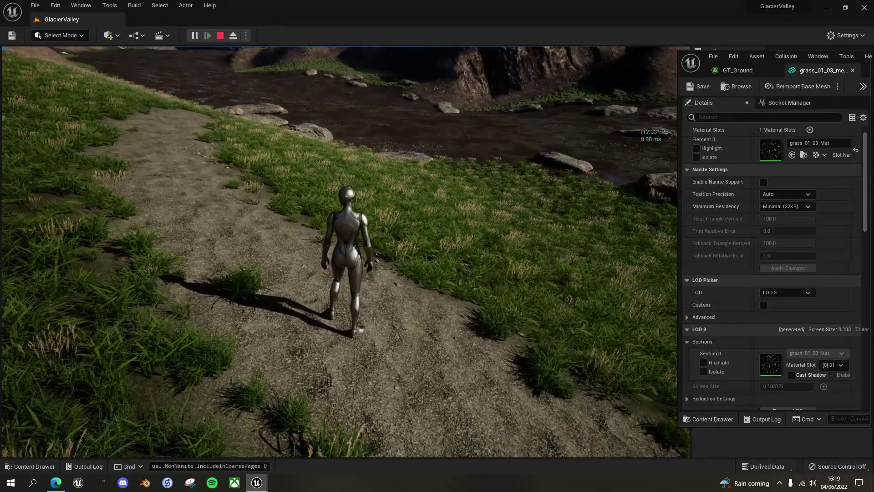
key(w)
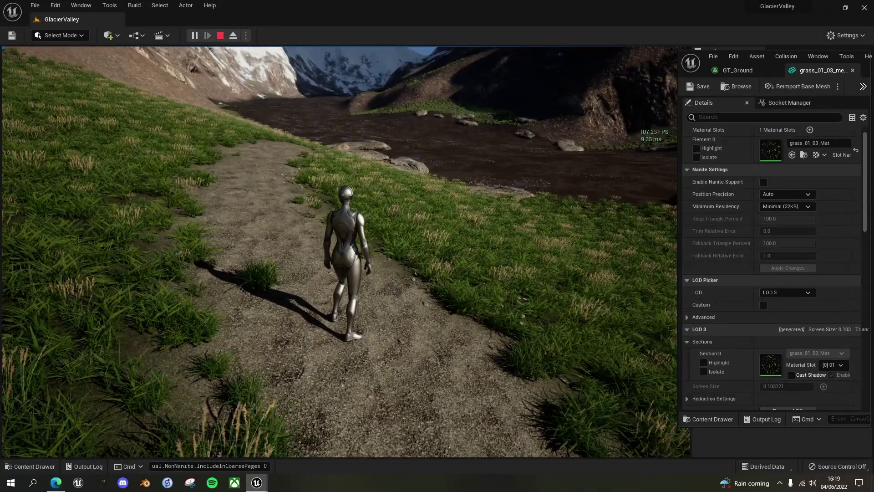
key(w)
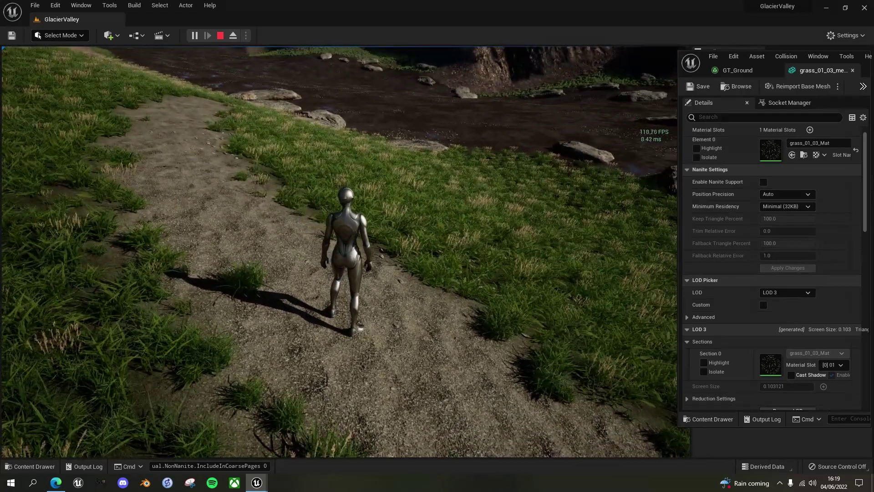
key(w)
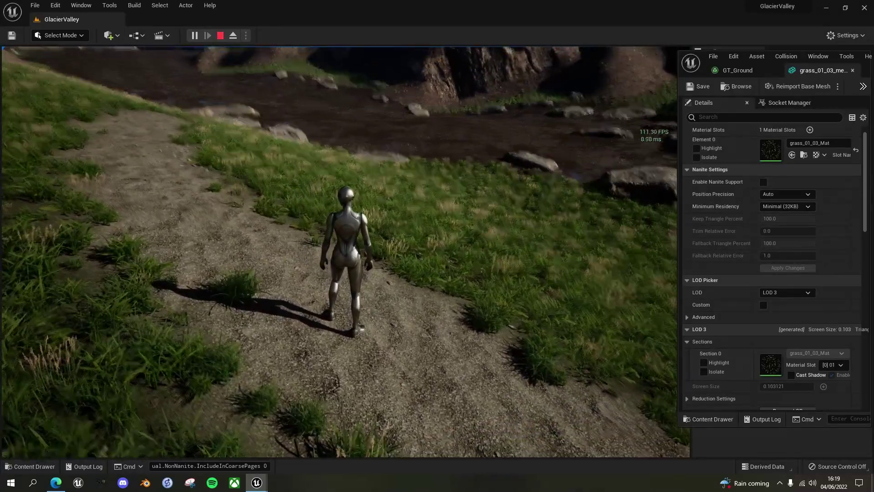
key(w)
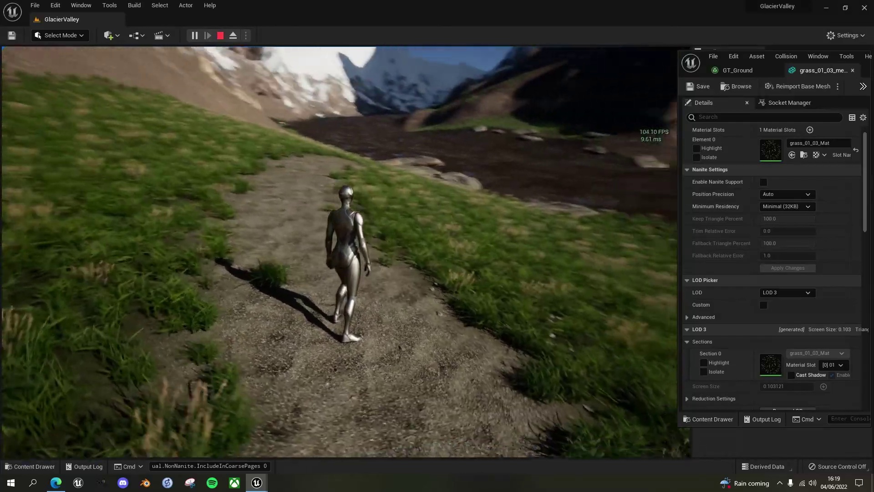
key(w)
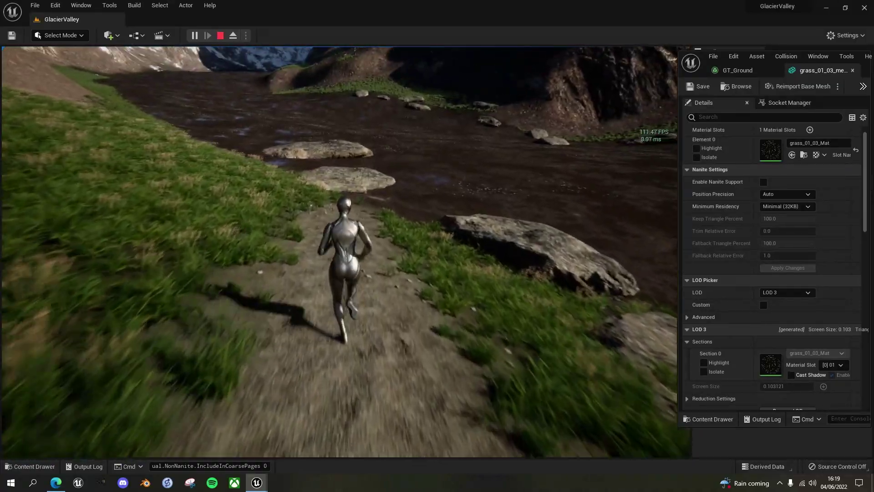
key(s)
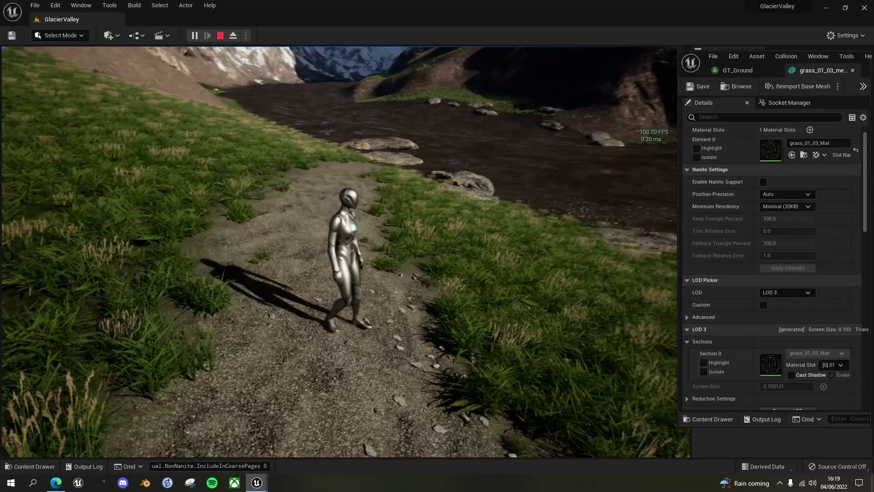
key(w)
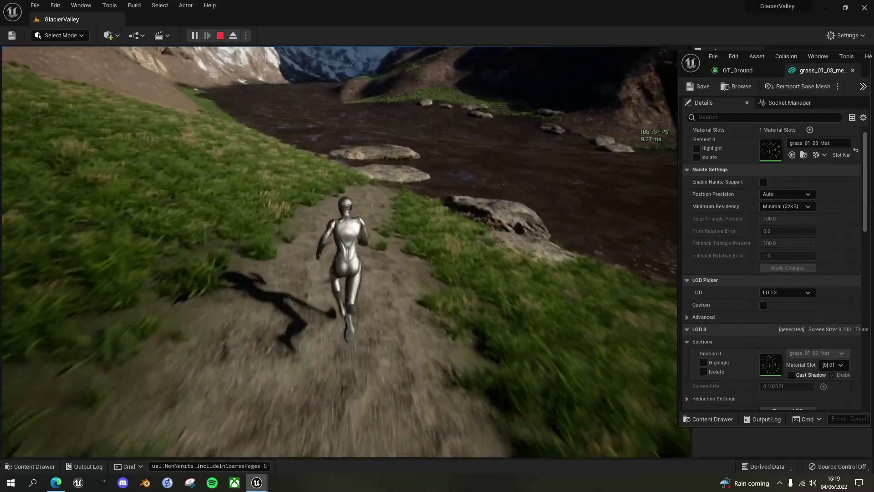
key(s)
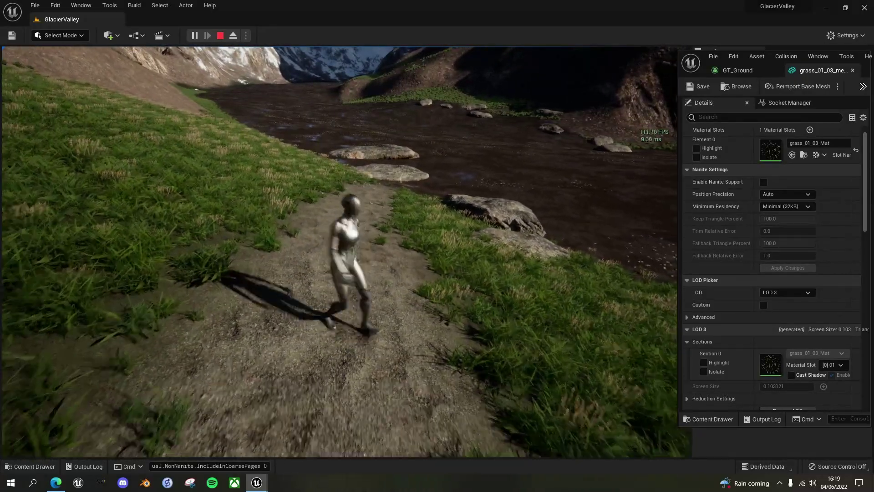
key(w)
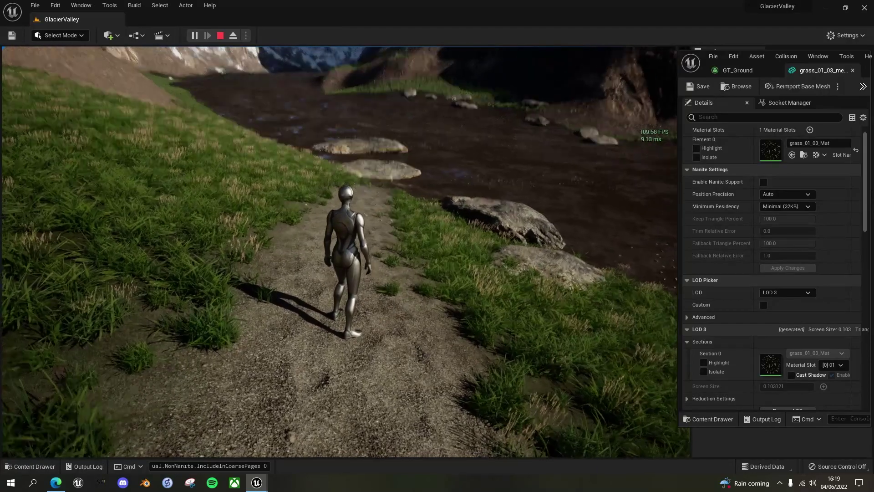
key(s)
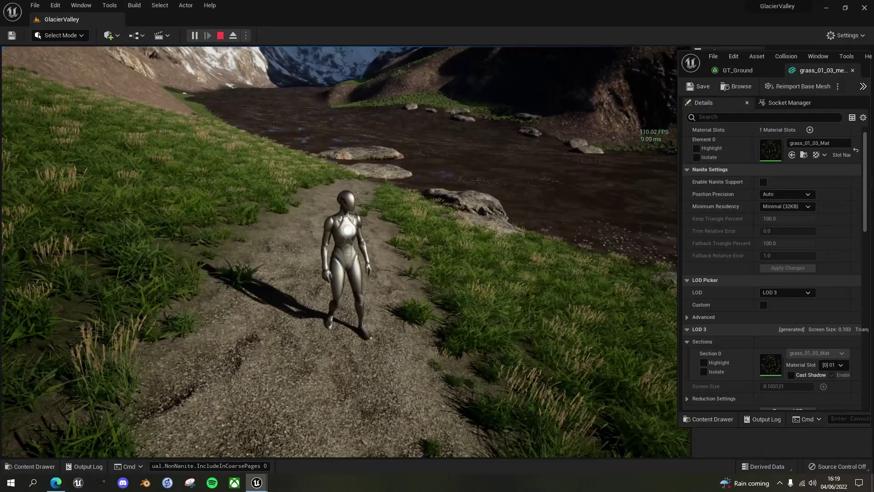
key(Escape)
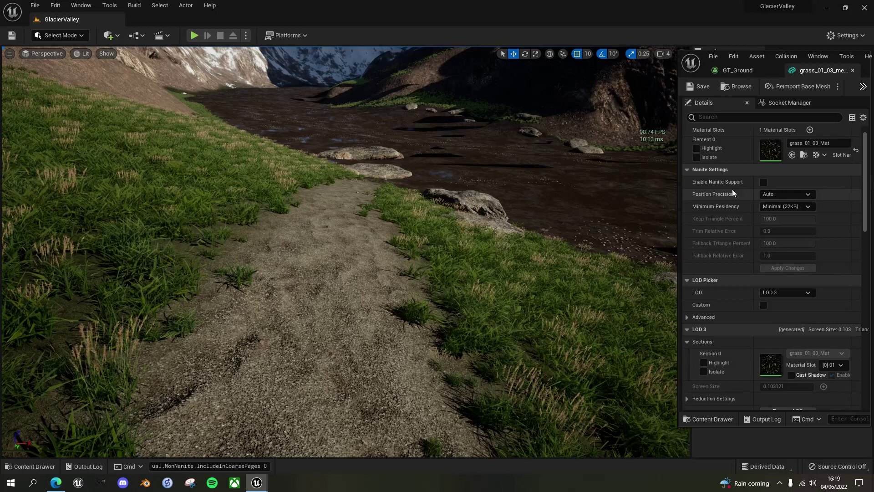
Step: Turn off Auto Compute LOD Distance on the grass_01_03 mesh
scroll(724, 239, down, 5)
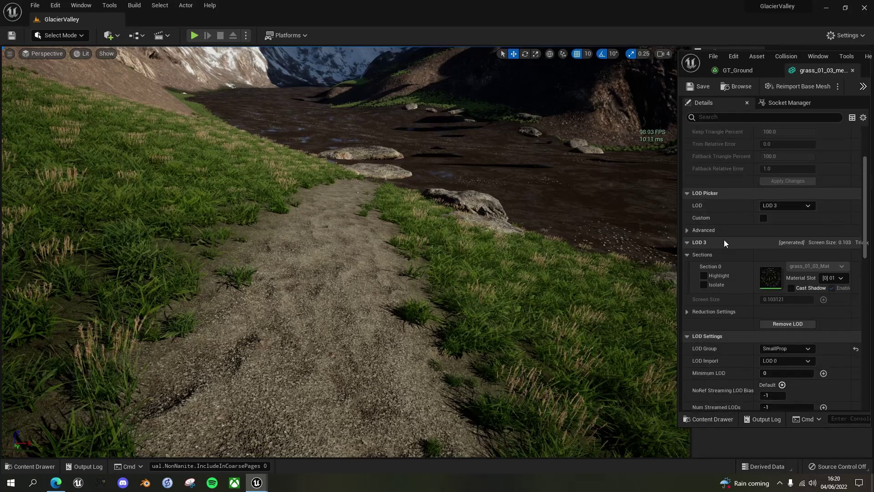
scroll(724, 240, down, 2)
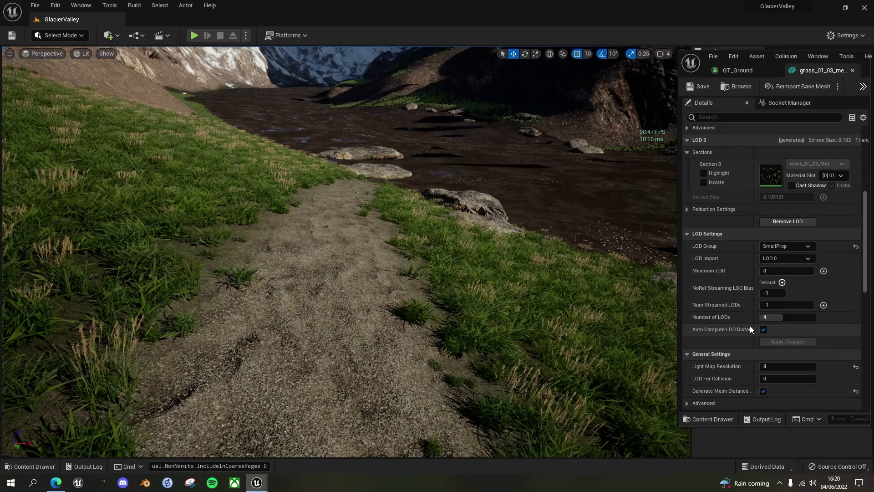
scroll(736, 228, up, 1)
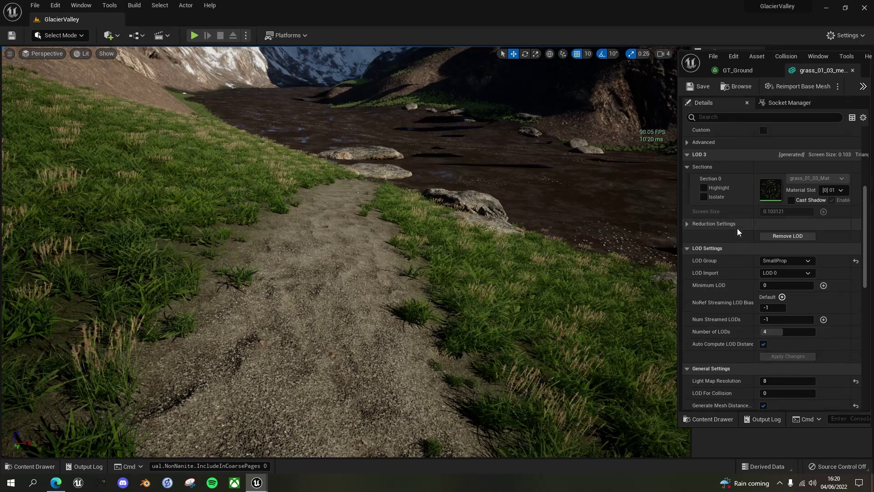
scroll(736, 228, up, 4)
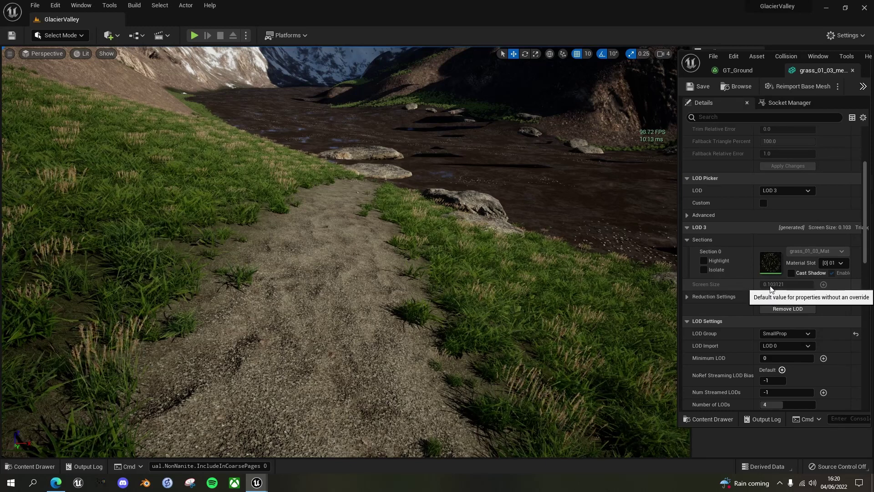
scroll(770, 289, down, 4)
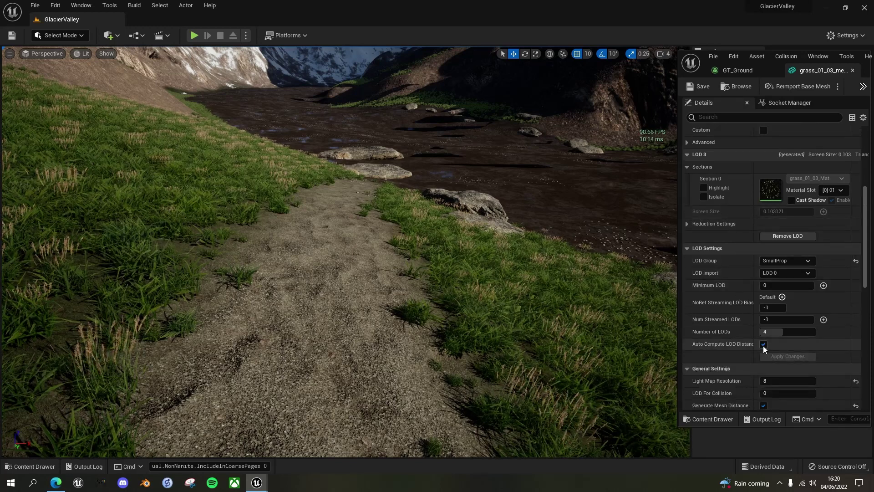
click(763, 345)
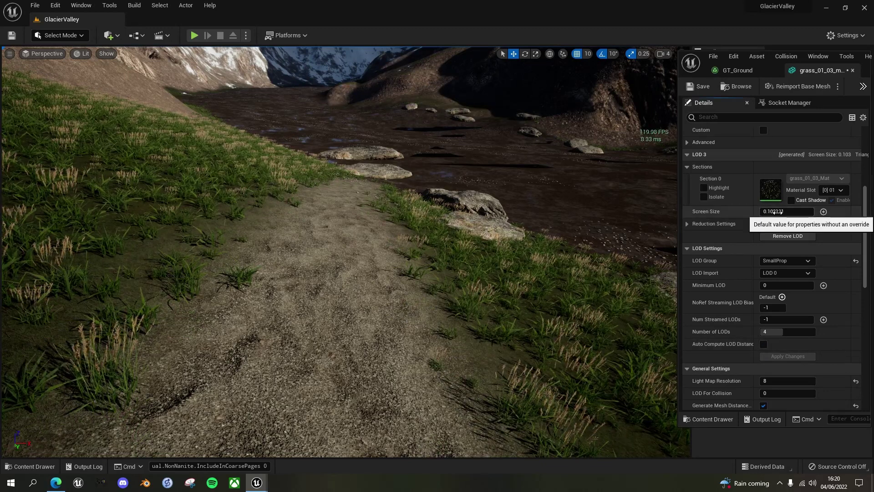
Step: Set LOD 3's Screen Size to 0.03 and save the mesh
click(774, 212)
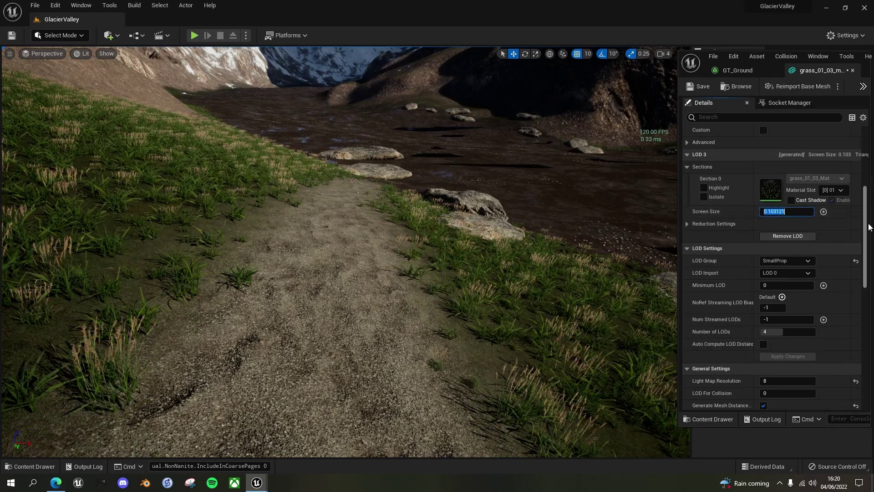
text(.03)
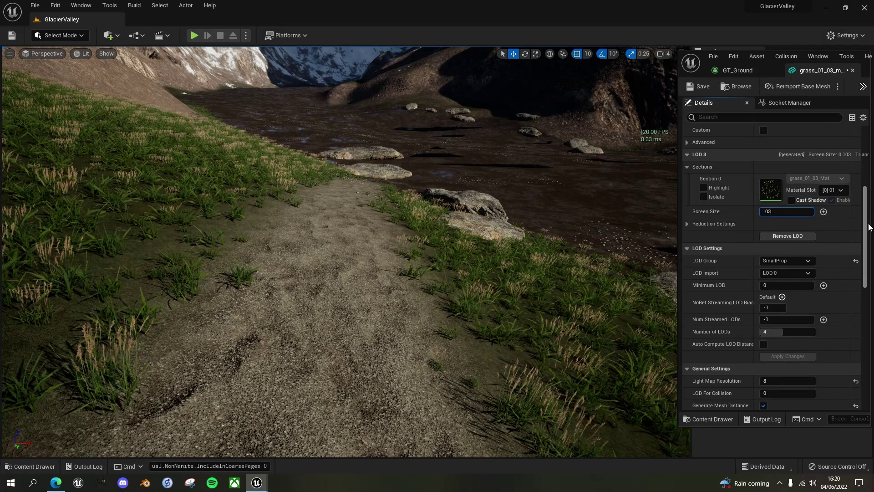
key(Return)
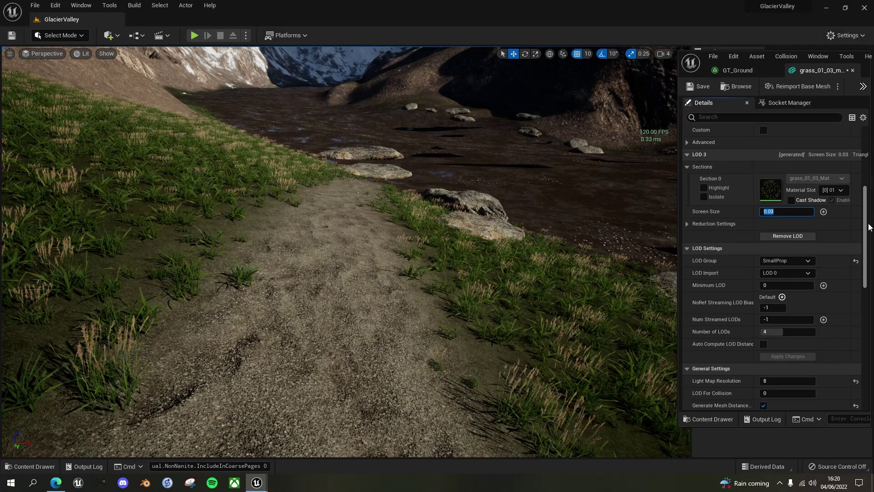
click(703, 87)
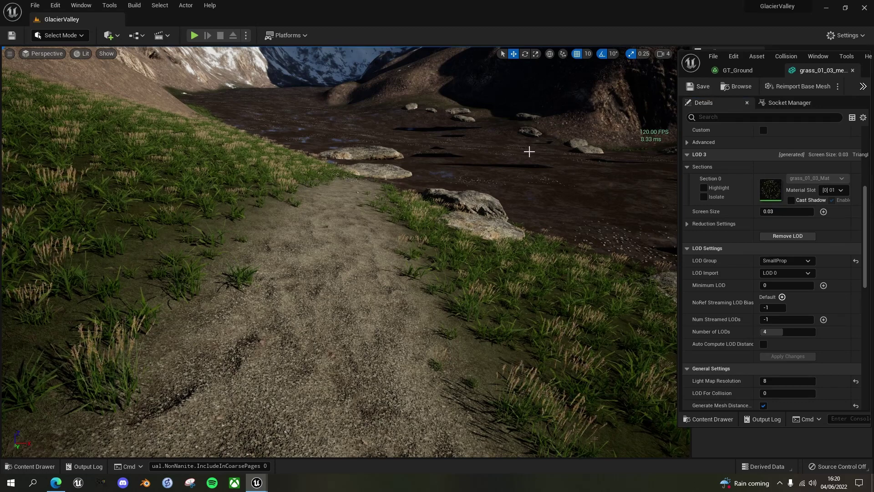
Step: Play GlacierValley in the editor and run the mannequin along the dirt path toward the river
key(alt+p)
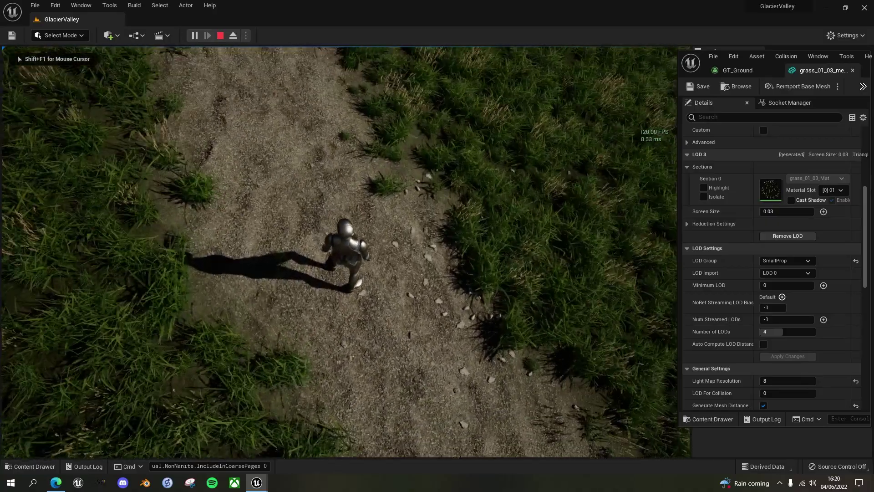
key(w)
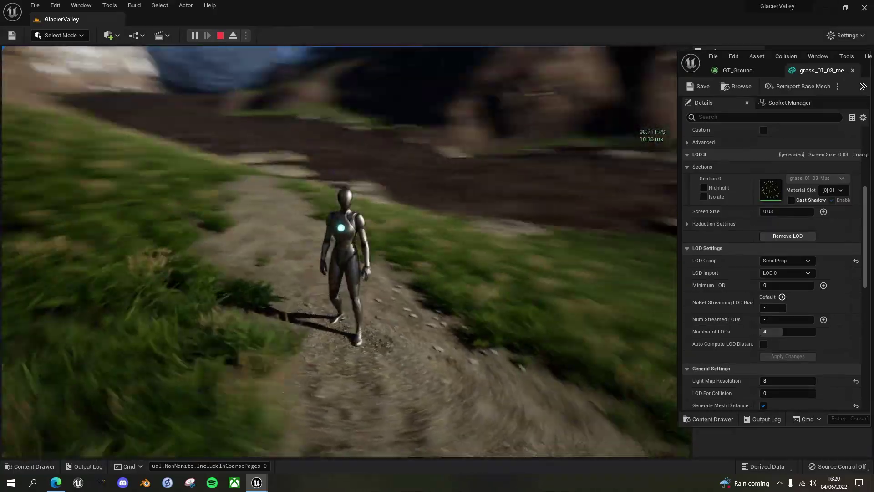
key(w)
key(w)
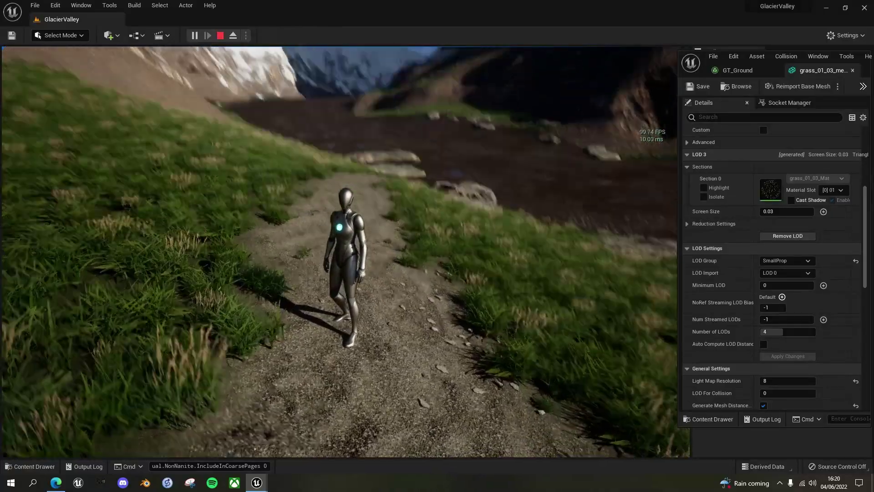
key(w)
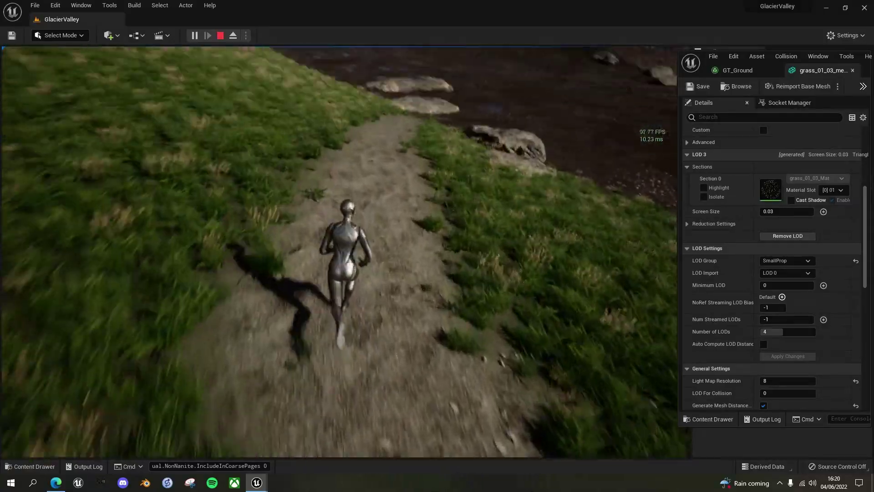
key(w)
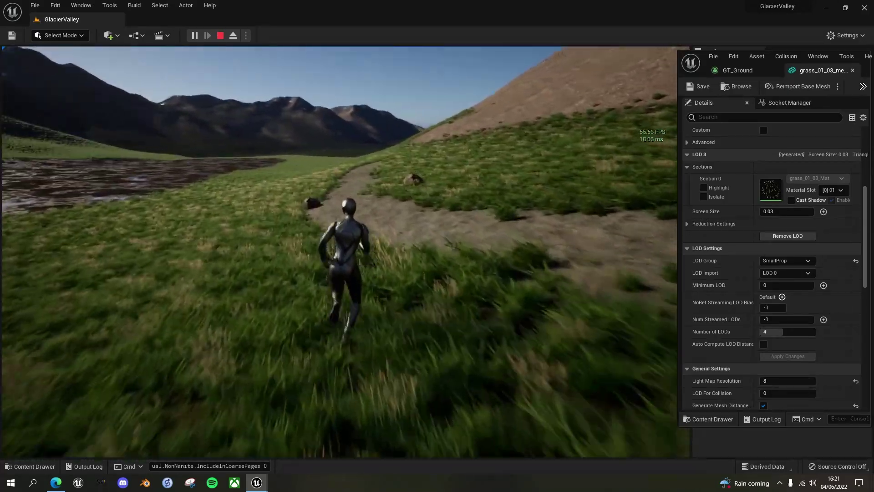
key(w)
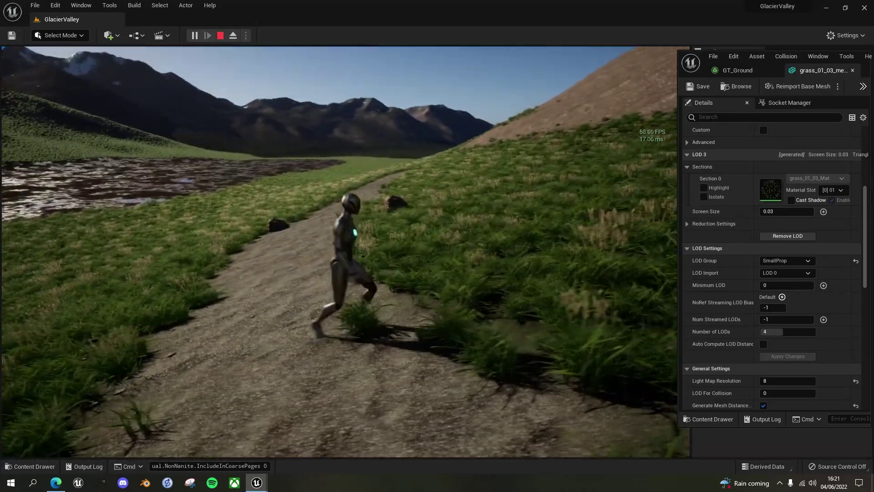
key(w)
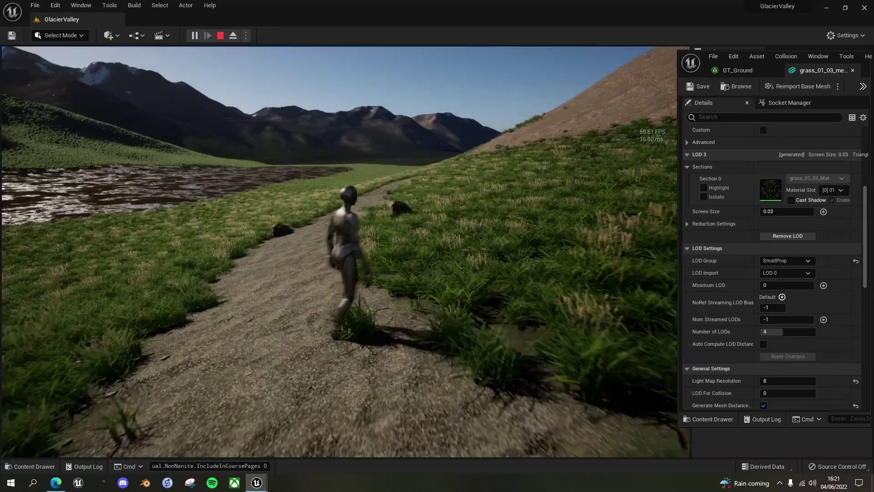
key(s)
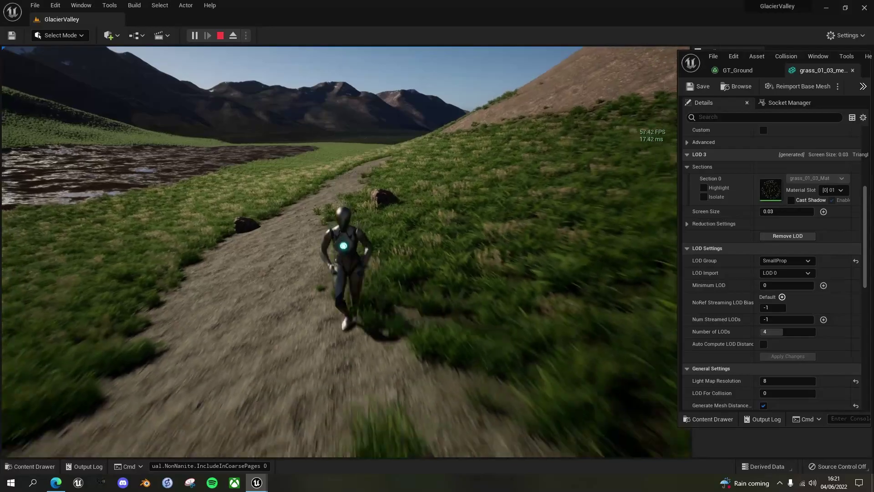
key(w)
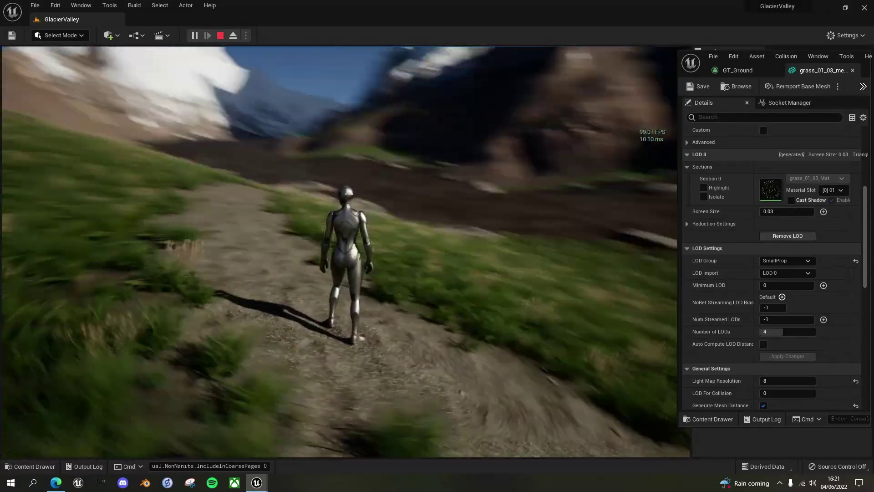
key(w)
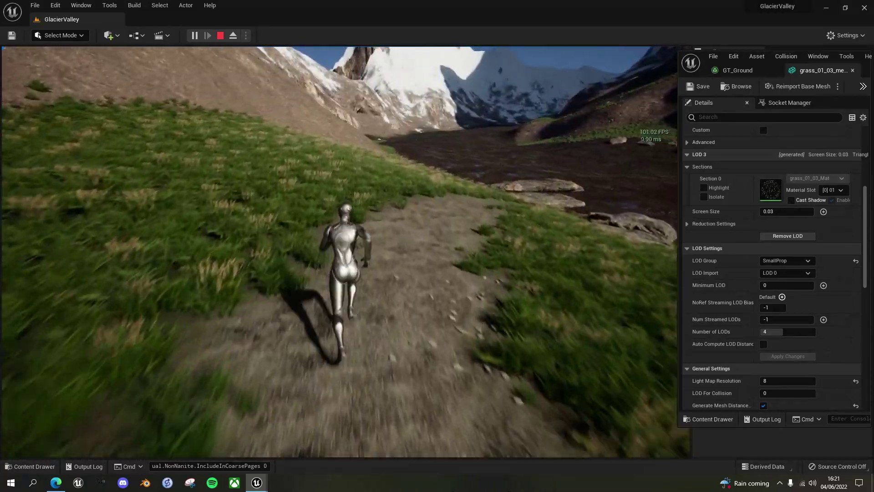
key(s)
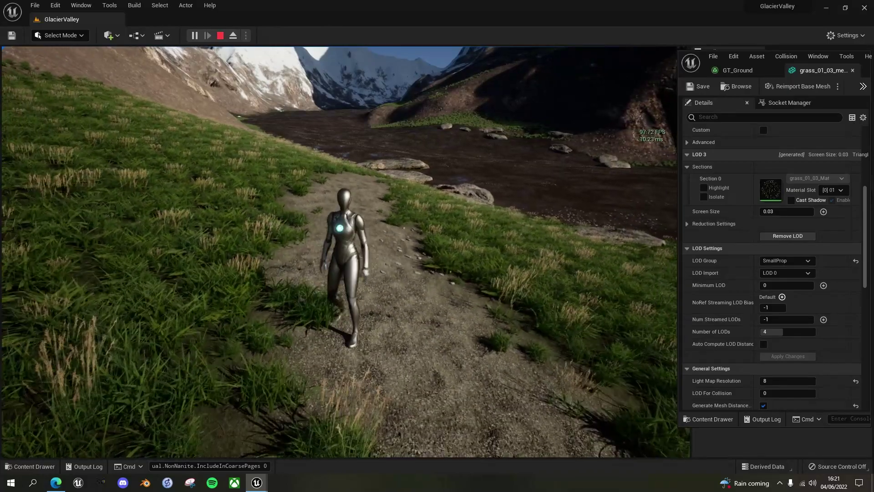
key(w)
key(a)
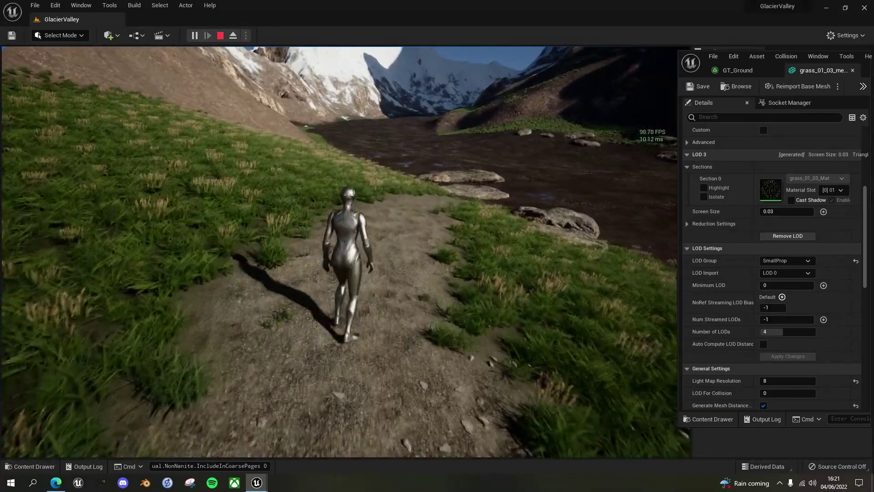
key(w)
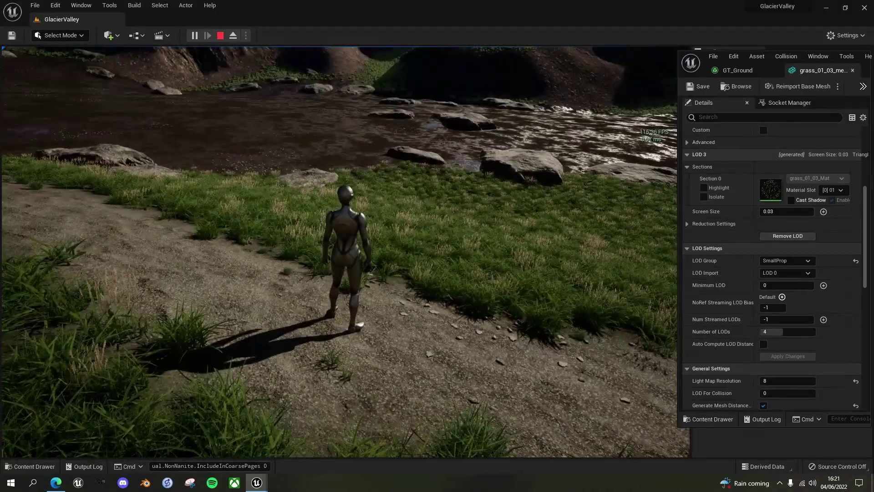
key(a)
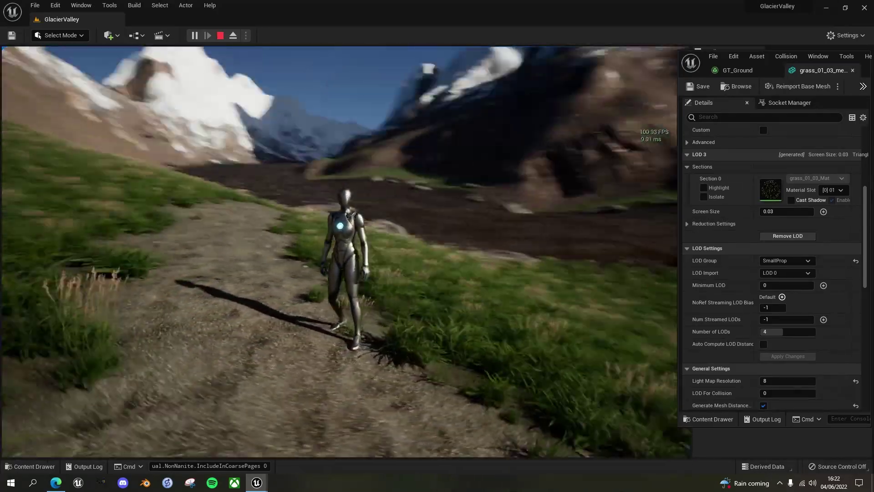
key(w)
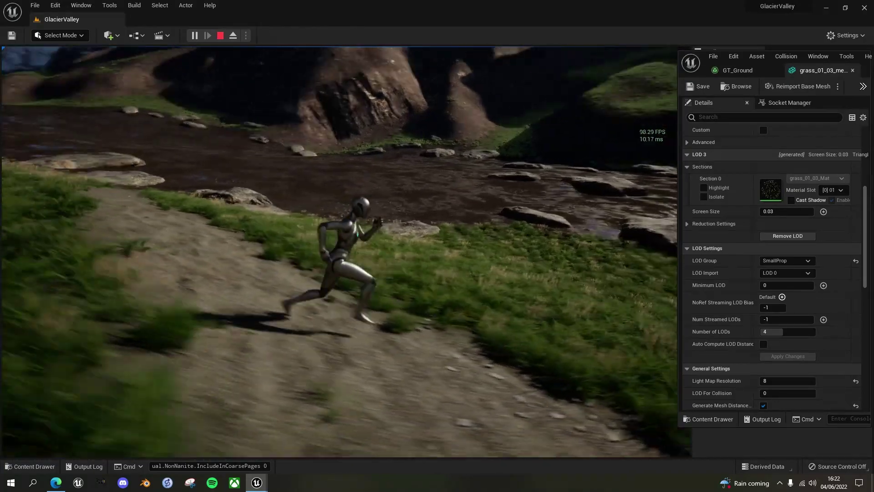
key(s)
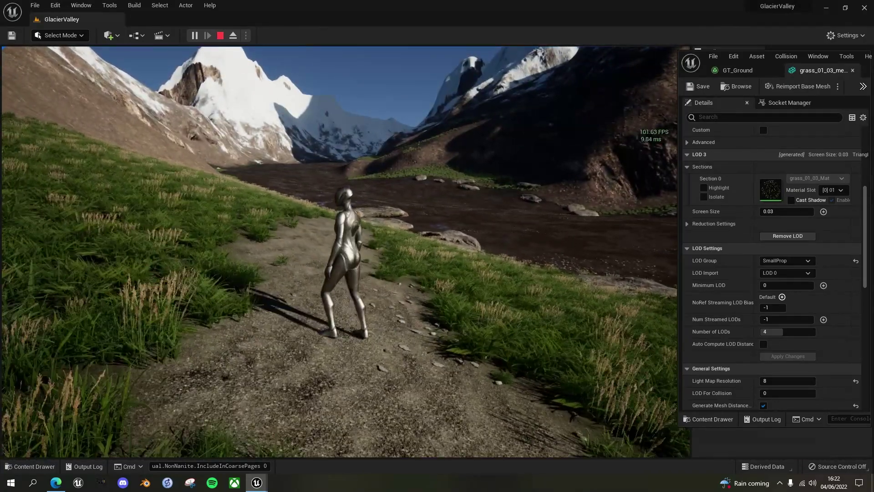